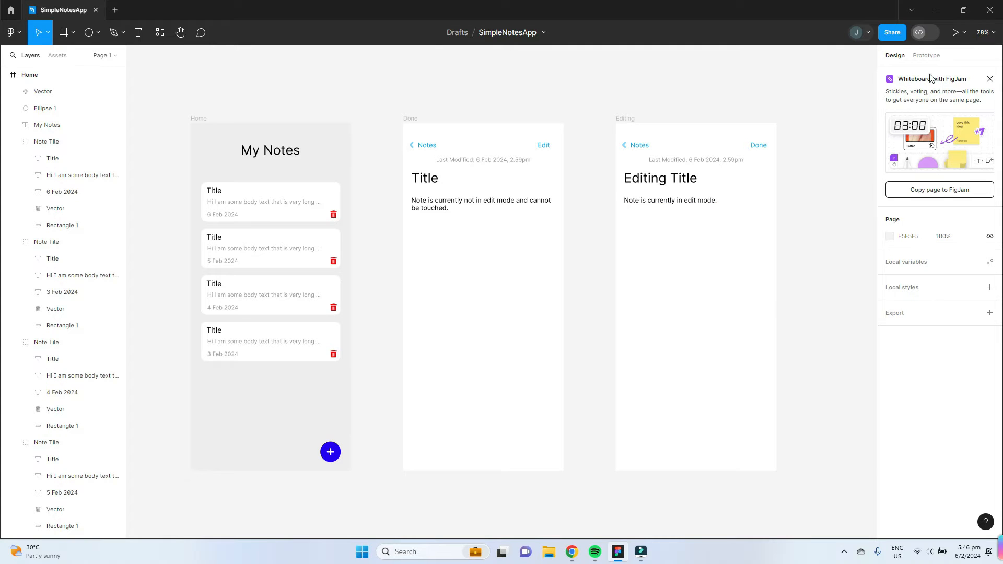
Present the SimpleNotesApp prototype and walk through its home, viewing and editing screens, then return to the design file
click(964, 38)
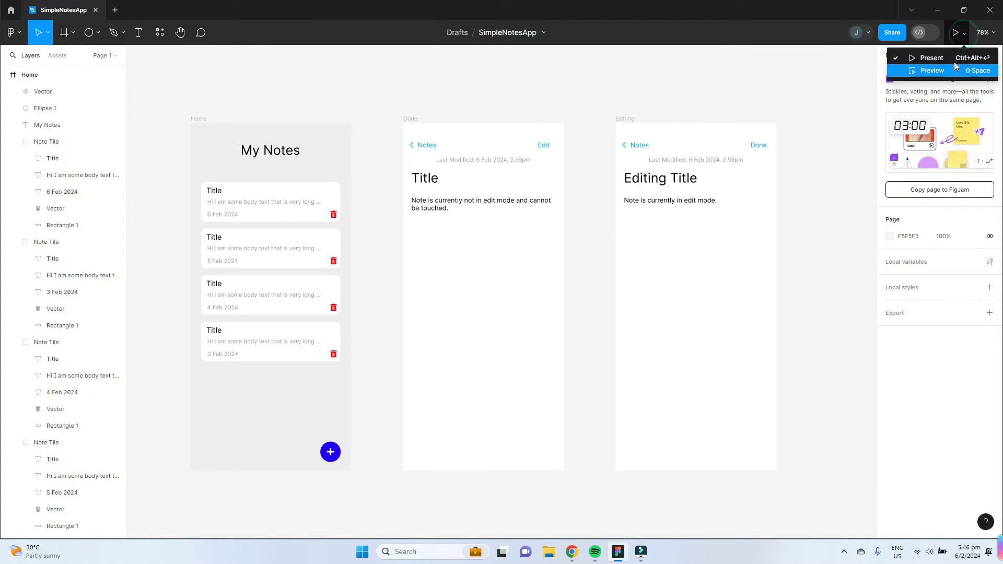
click(961, 70)
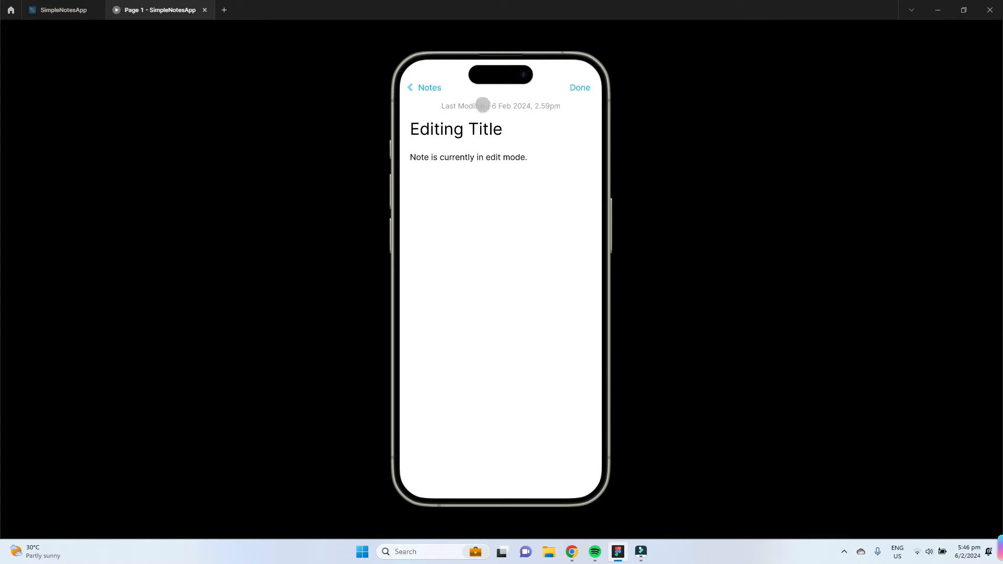
click(412, 87)
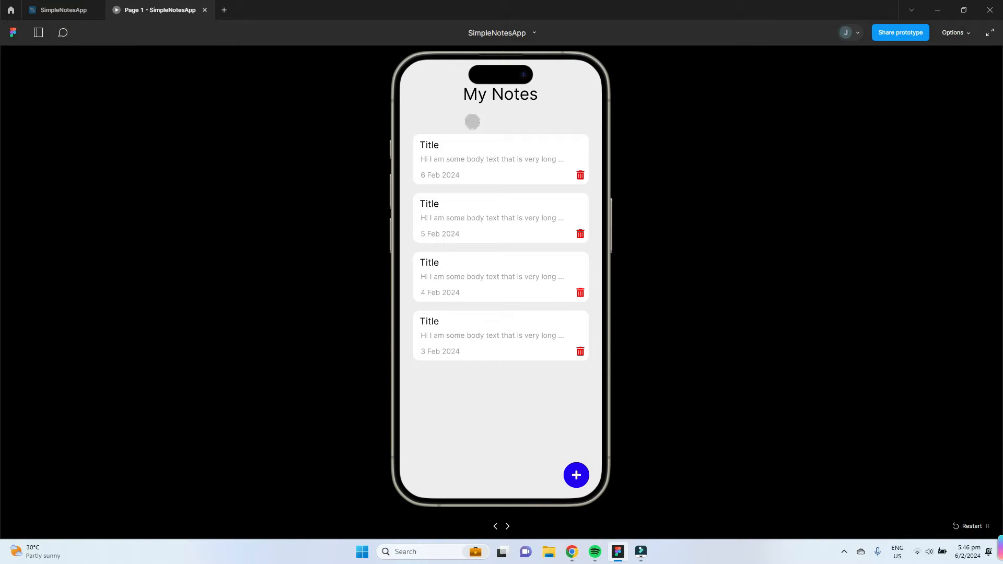
click(517, 146)
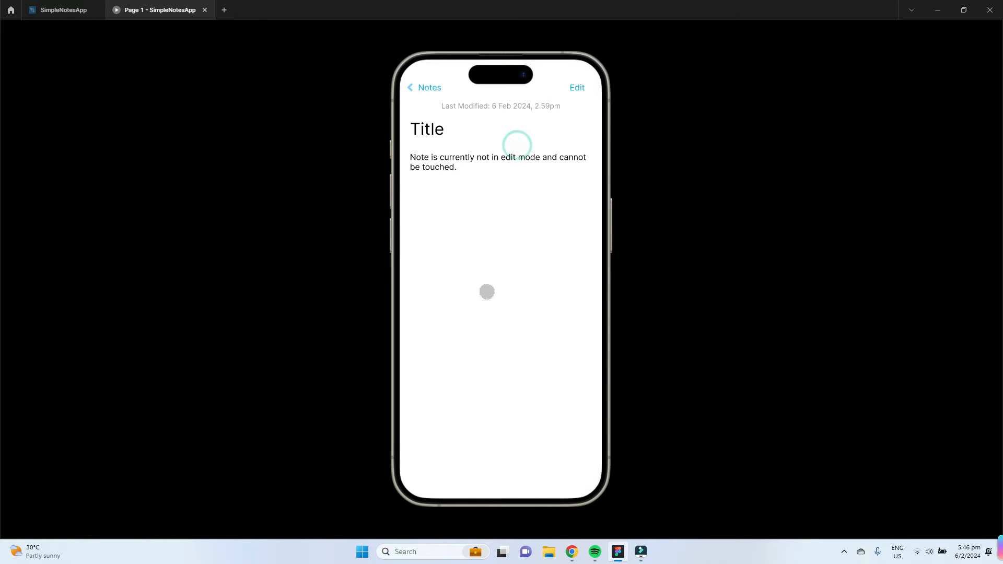
click(580, 88)
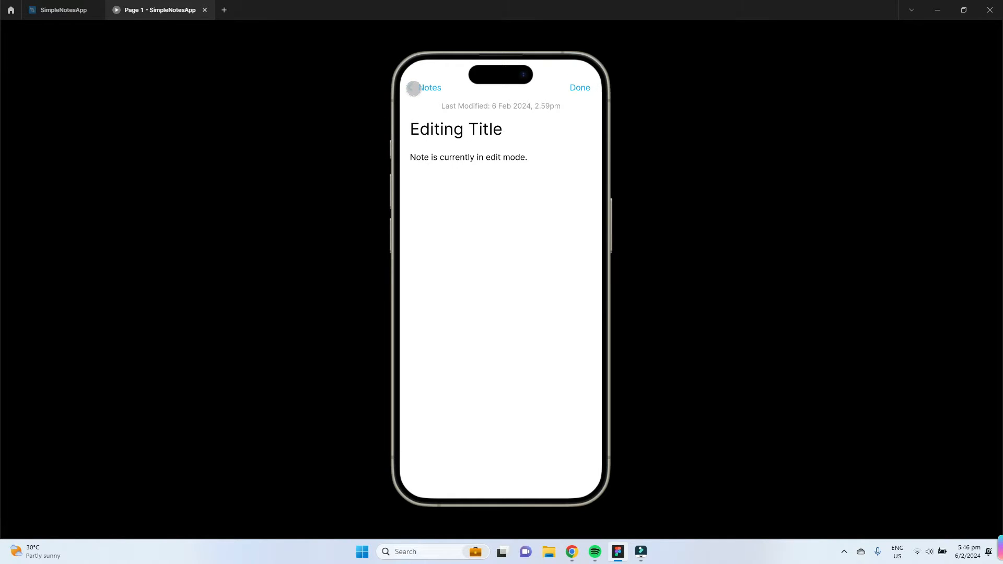
click(414, 89)
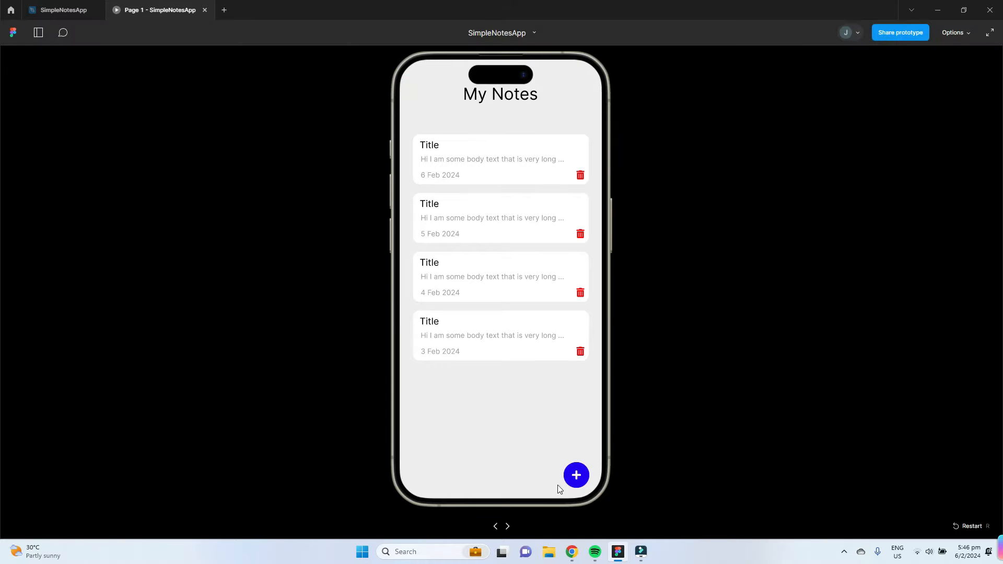
click(65, 10)
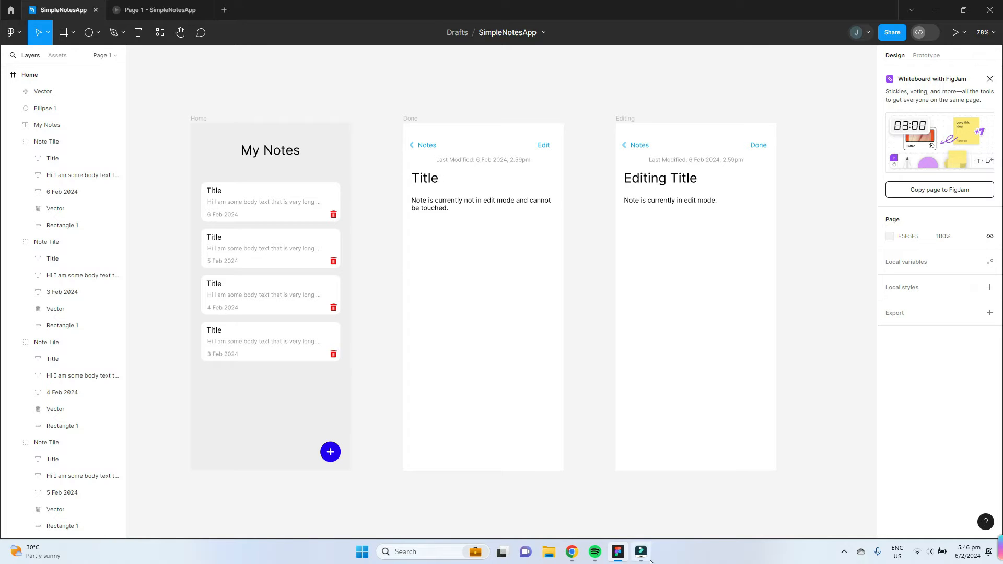
Switch to FlutterFlow in the browser and create a blank project named SimpleNotes with Firebase setup turned off
mouse_move(641, 551)
mouse_move(575, 556)
click(575, 557)
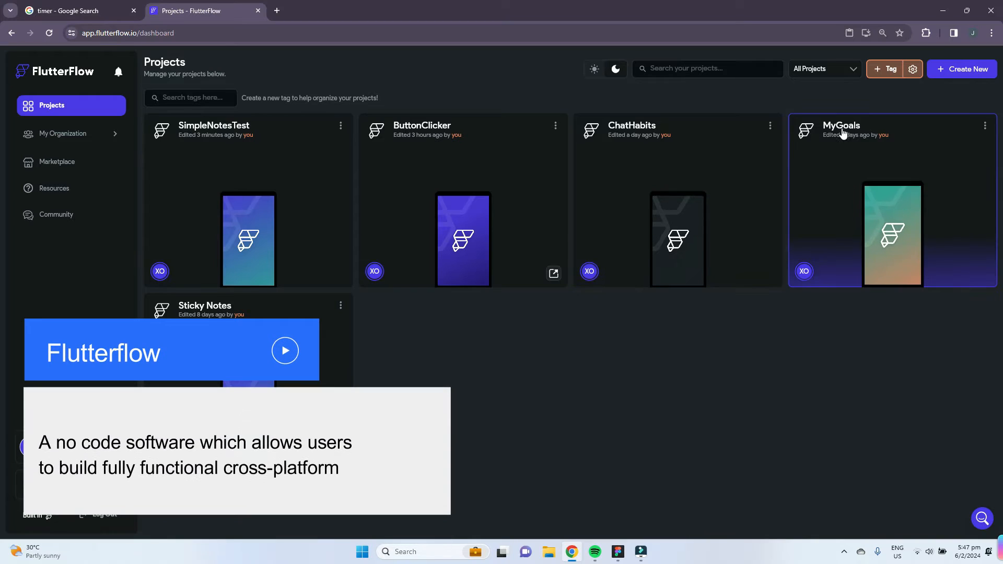
click(952, 74)
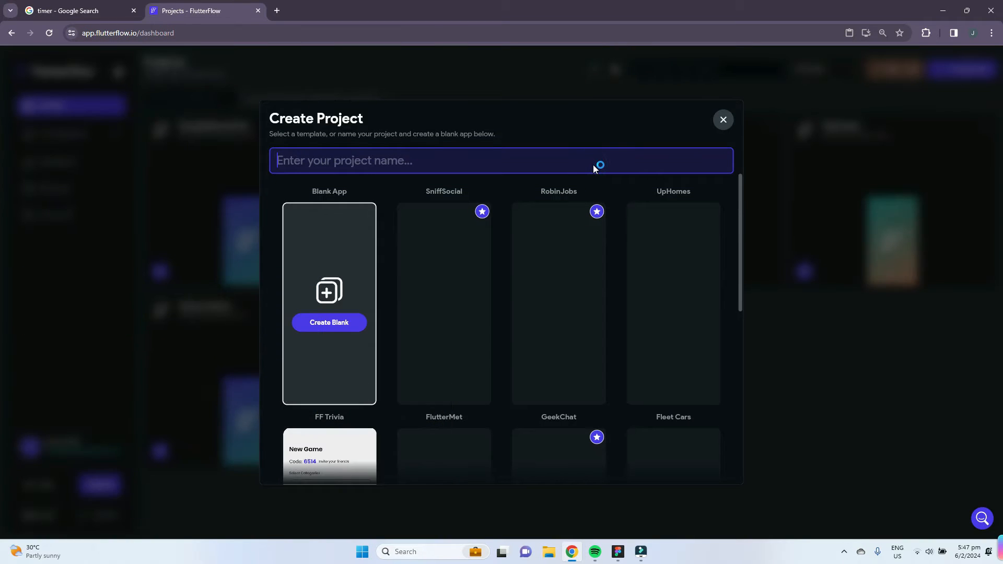
text(Simple)
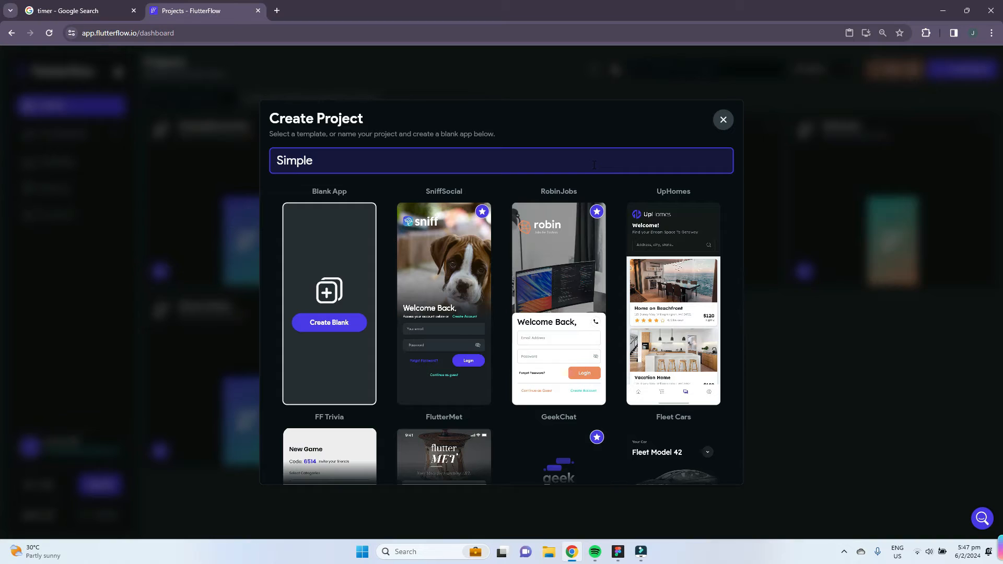
text(Notes)
click(333, 324)
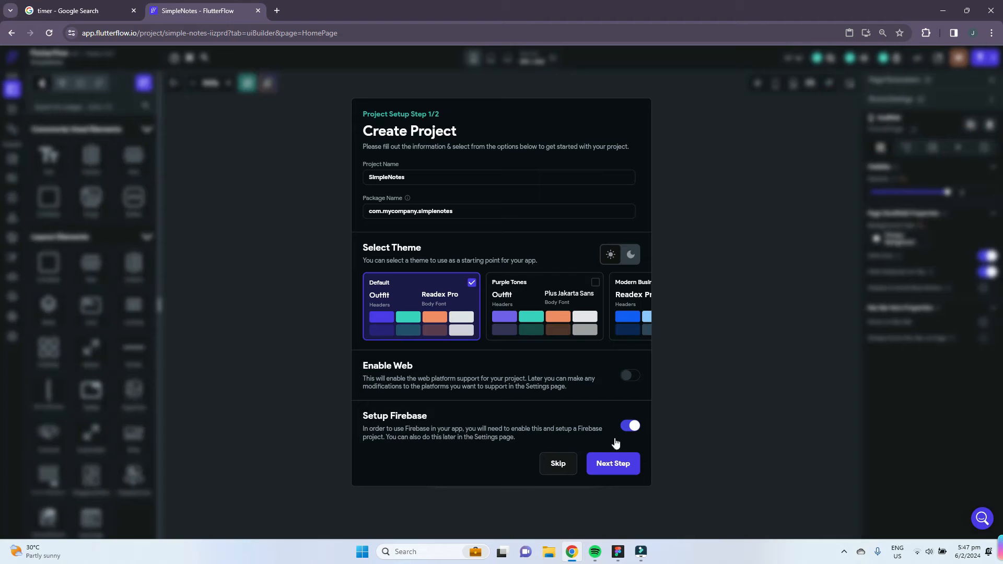
click(632, 426)
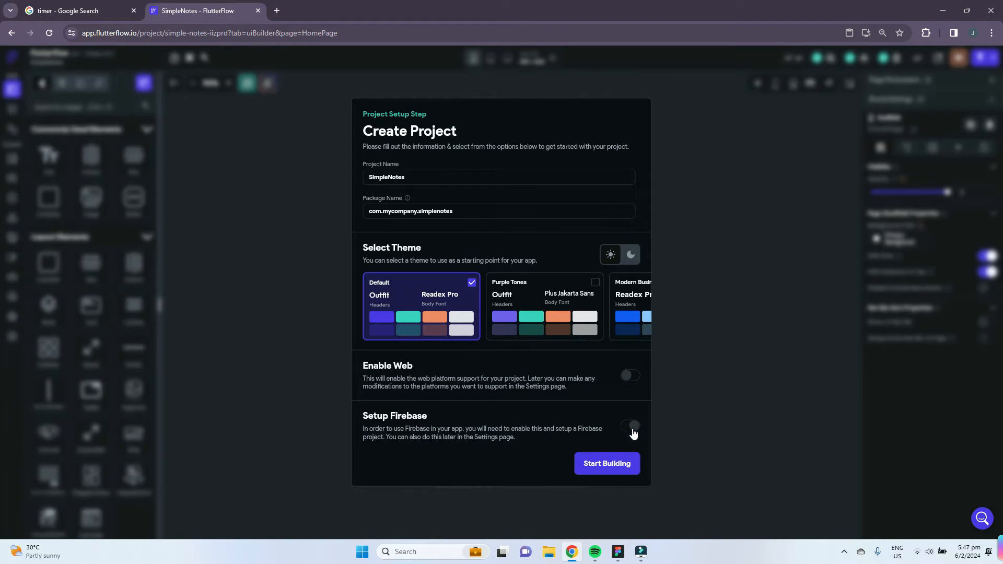
click(615, 465)
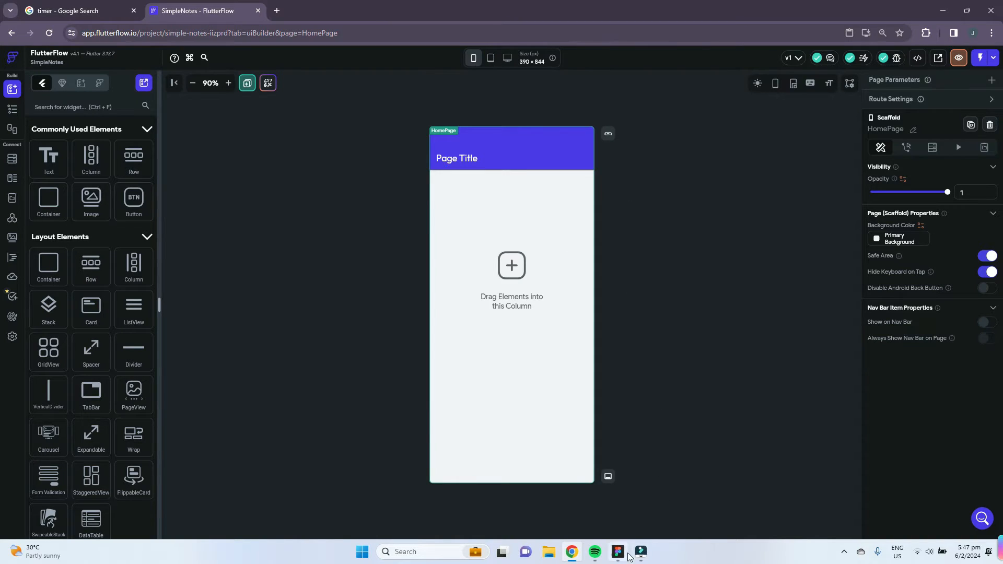
Check the mockup in Figma, return to FlutterFlow and delete the AppBar from the HomePage
click(633, 496)
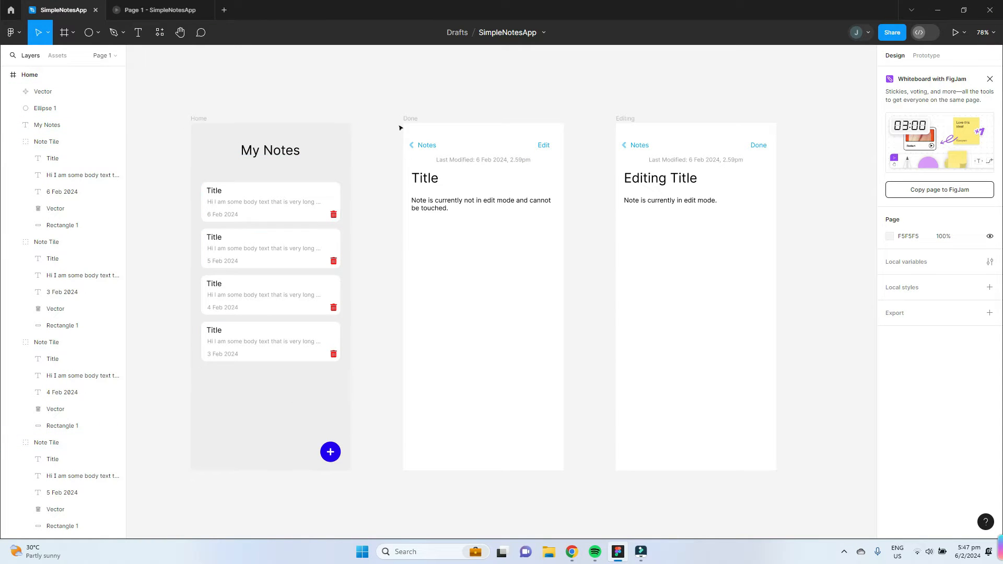
click(573, 552)
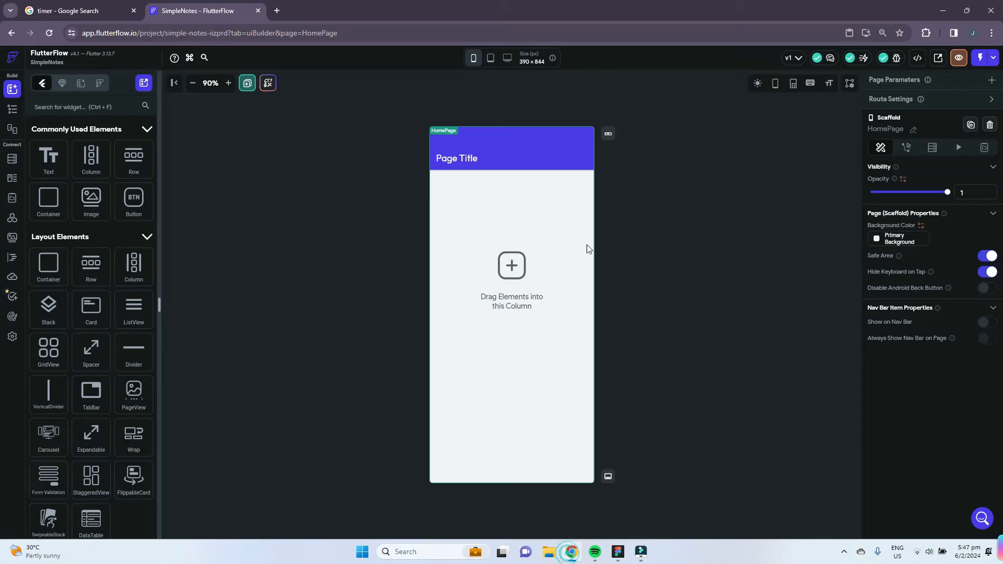
click(12, 110)
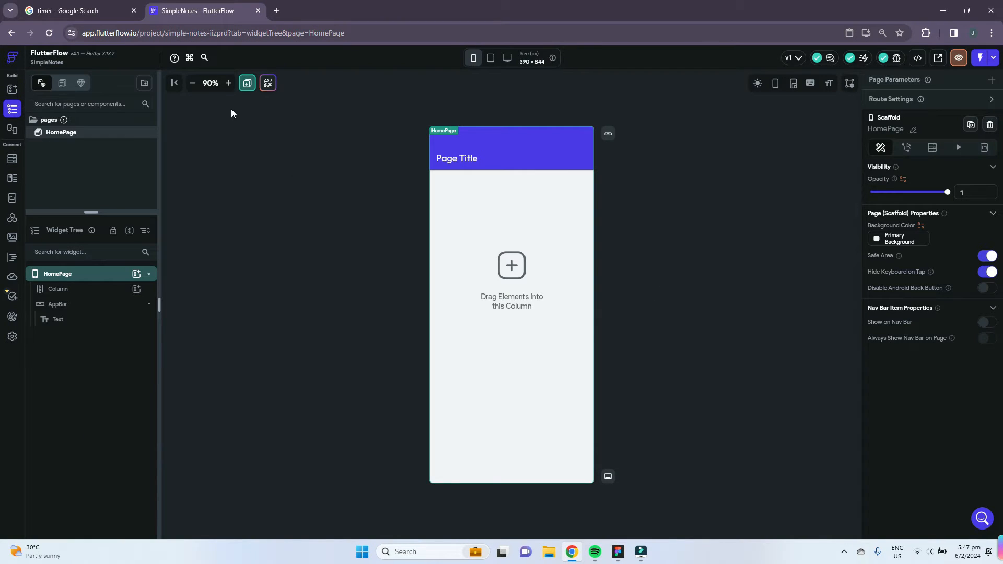
click(228, 85)
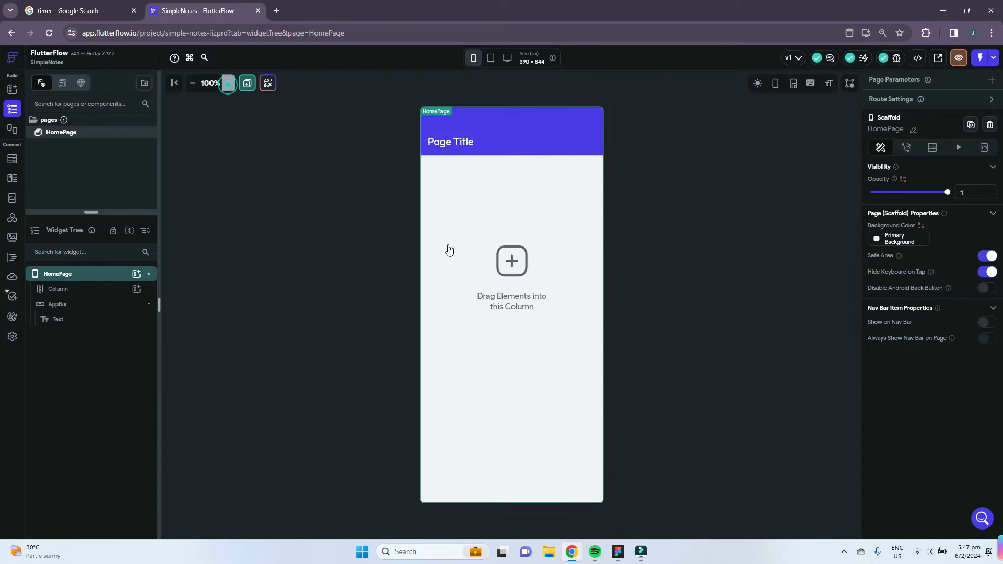
click(506, 122)
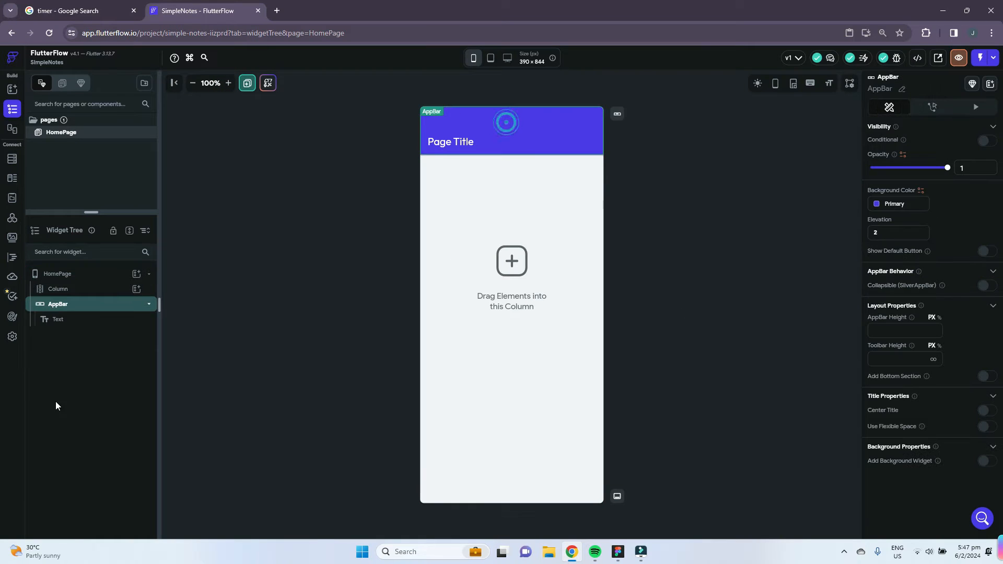
right_click(67, 304)
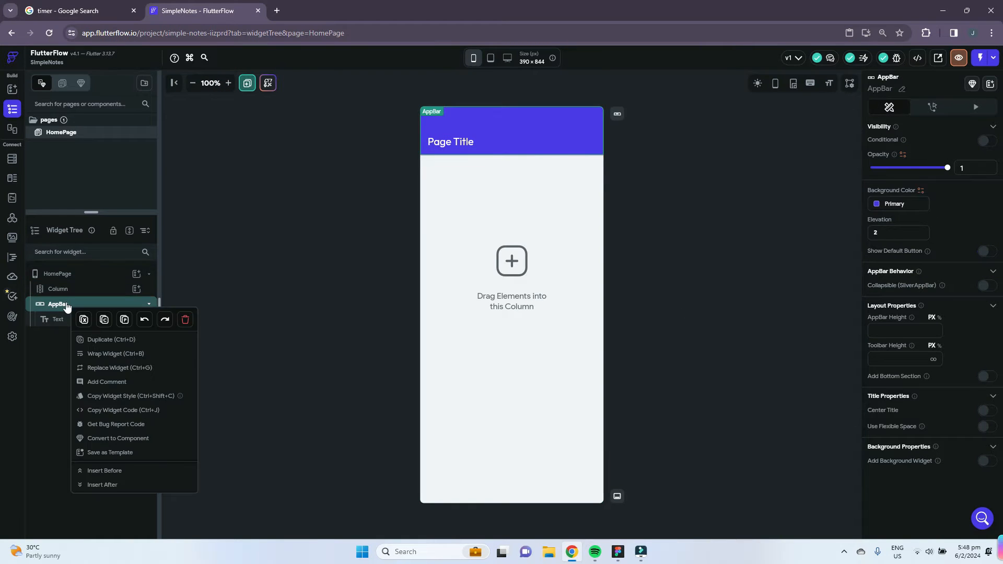
click(184, 323)
click(92, 290)
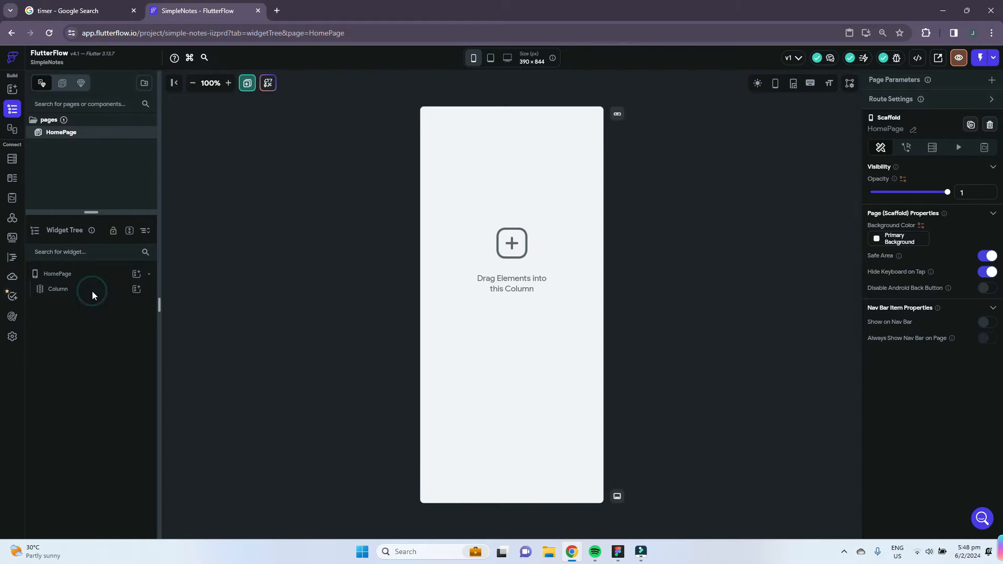
Turn off the Safe Area option for the HomePage scaffold
click(65, 274)
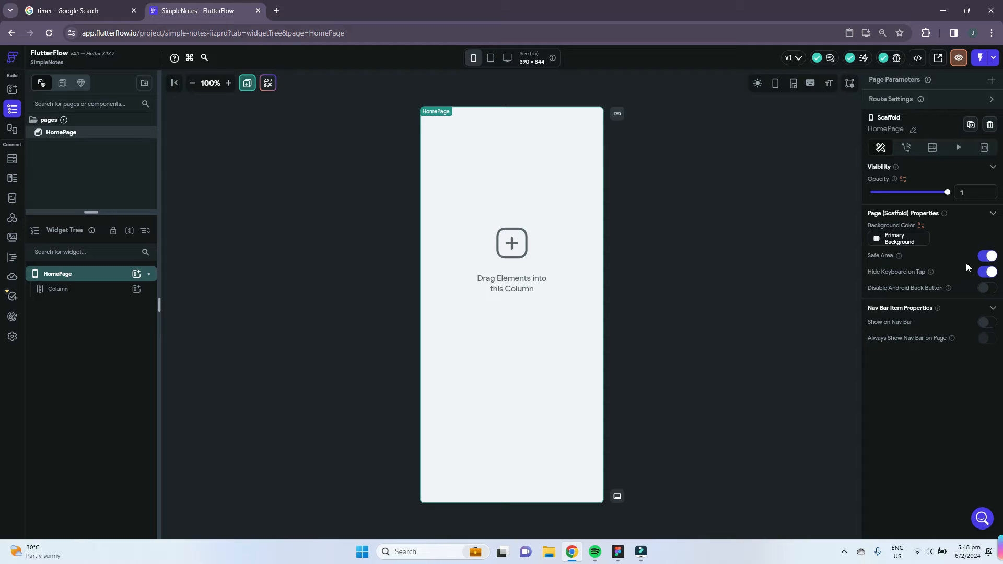
click(986, 256)
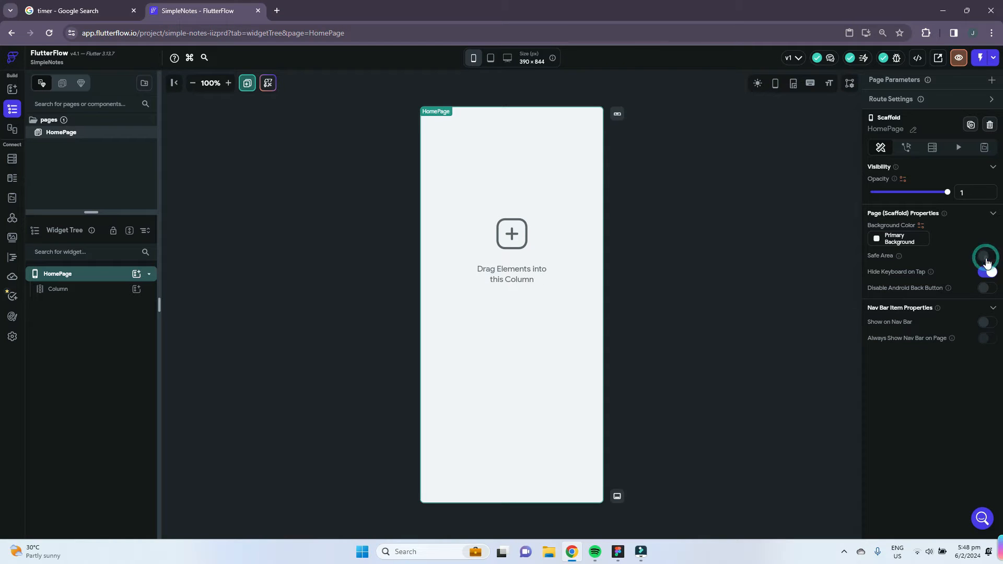
click(754, 281)
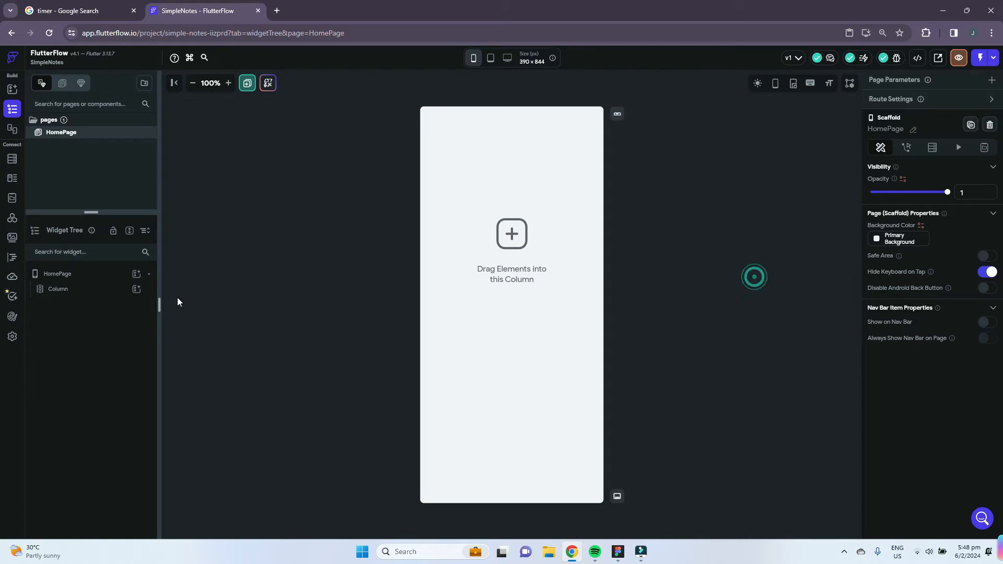
Check the home screen heading in the Figma mockup and add a Text widget inside the HomePage column in FlutterFlow
click(65, 292)
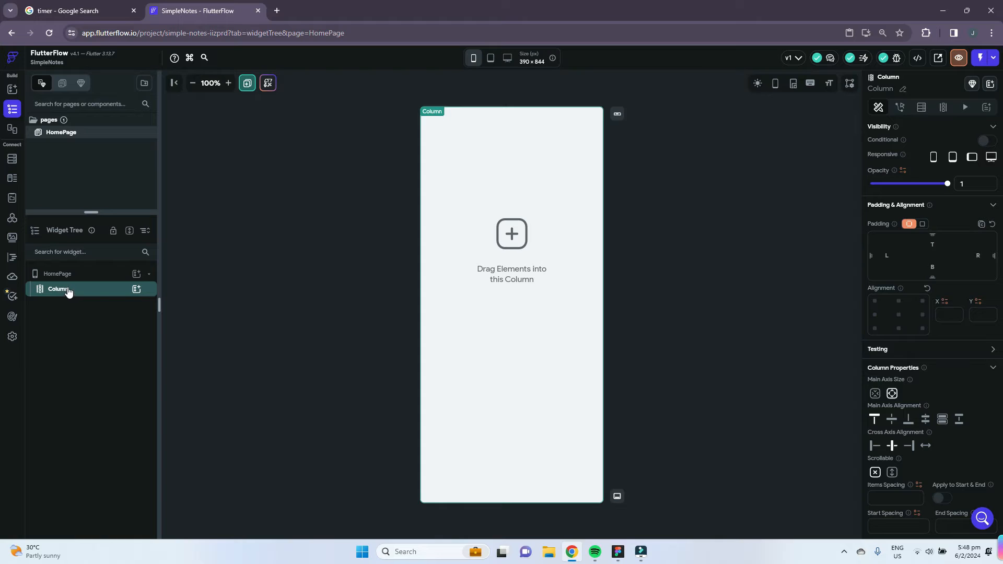
mouse_move(133, 294)
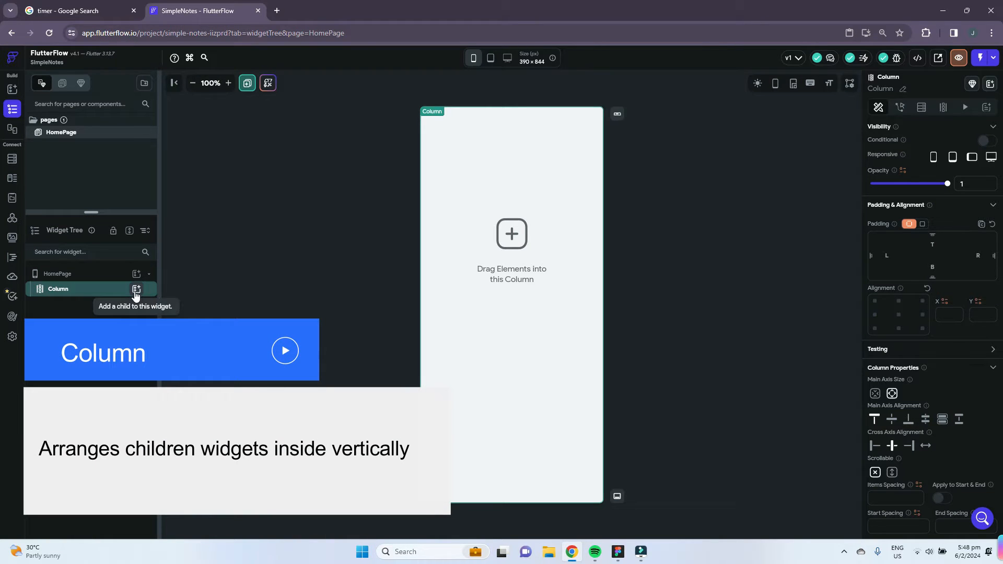
click(617, 552)
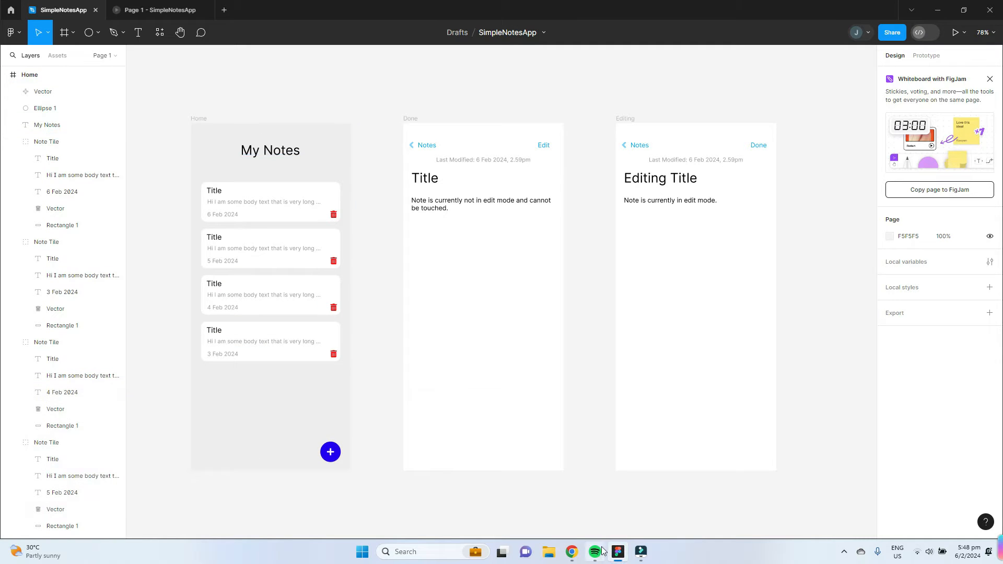
click(572, 551)
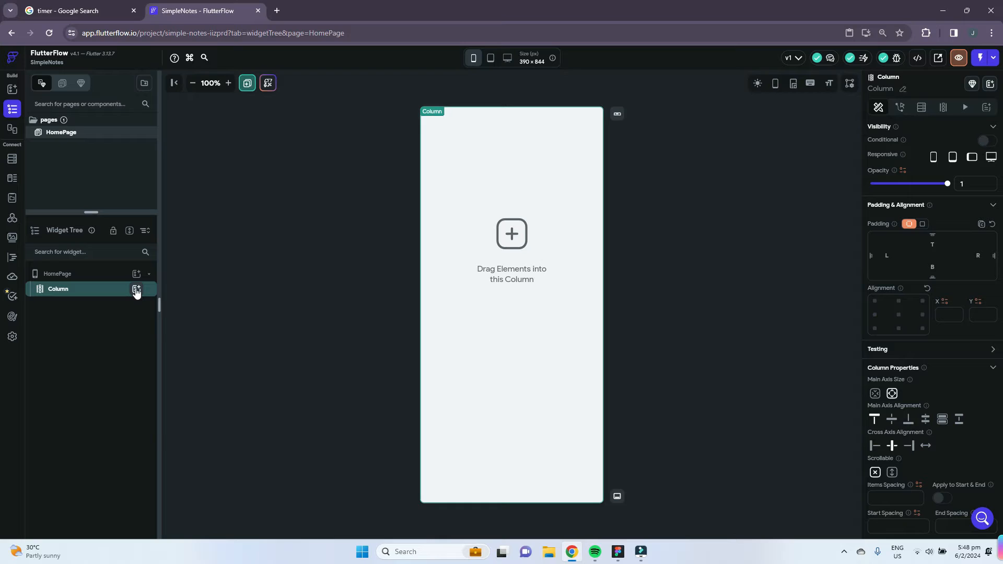
click(136, 289)
click(183, 342)
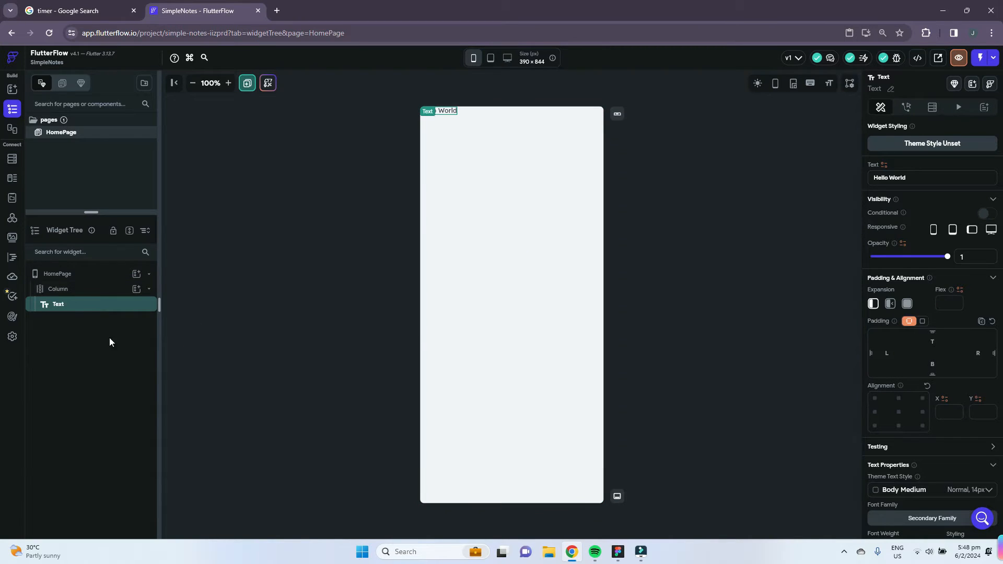
Wrap the HomePage column in a Container and set the container's width to infinite
click(72, 295)
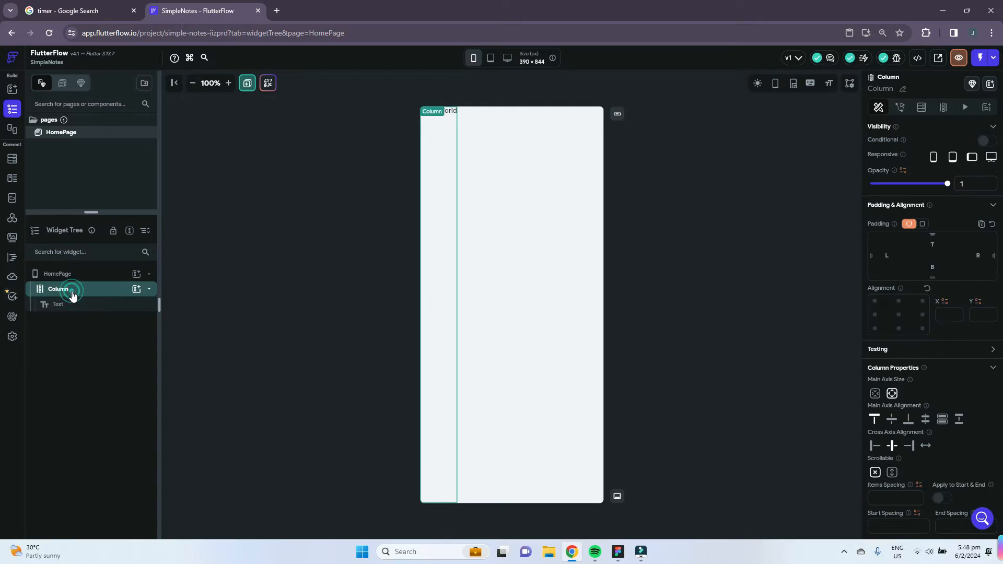
right_click(72, 293)
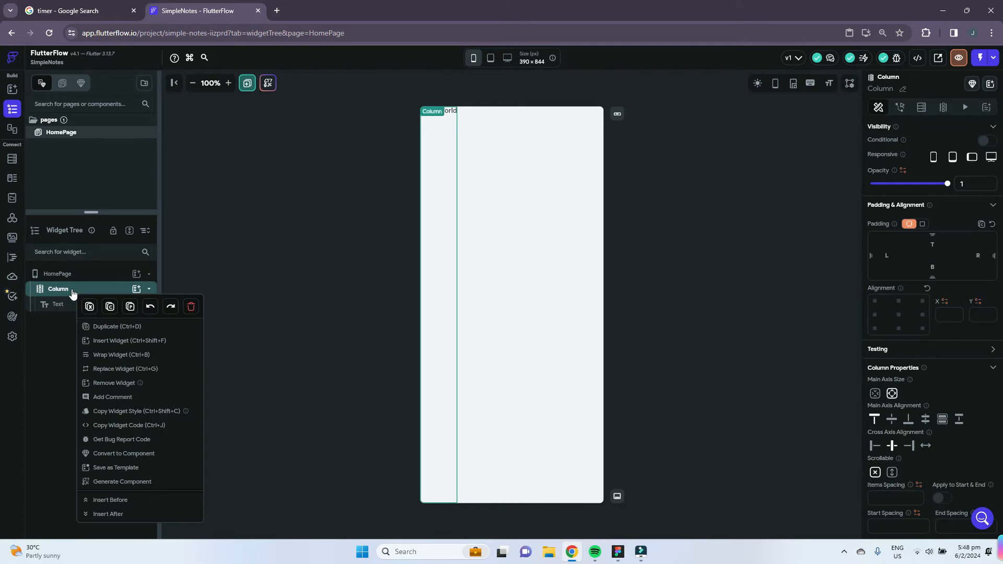
click(109, 354)
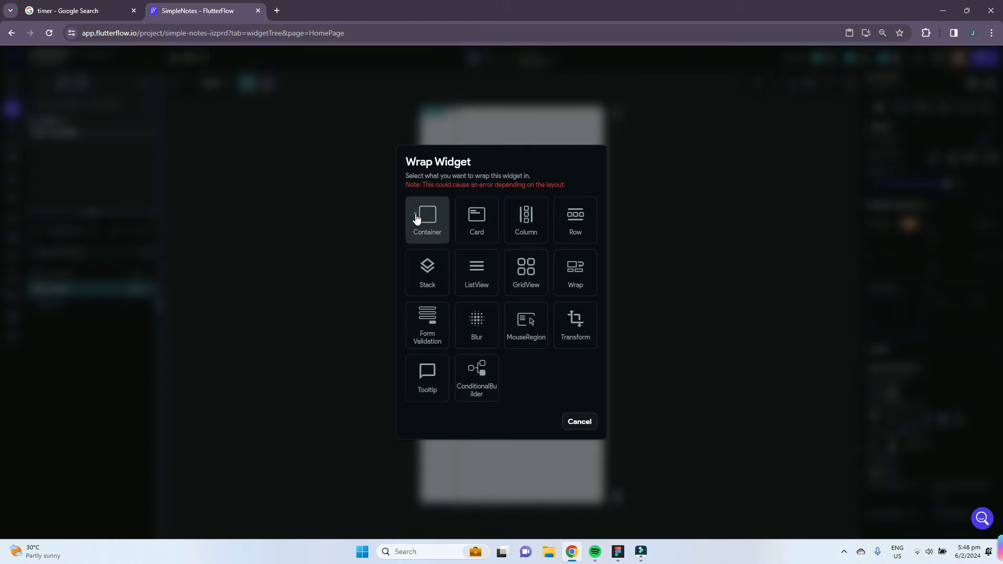
key(Return)
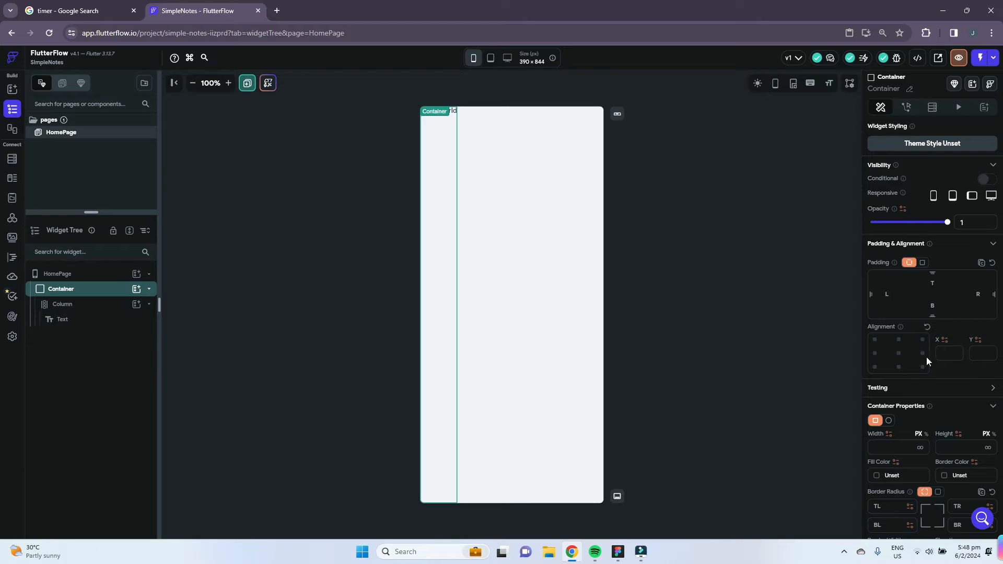
click(920, 449)
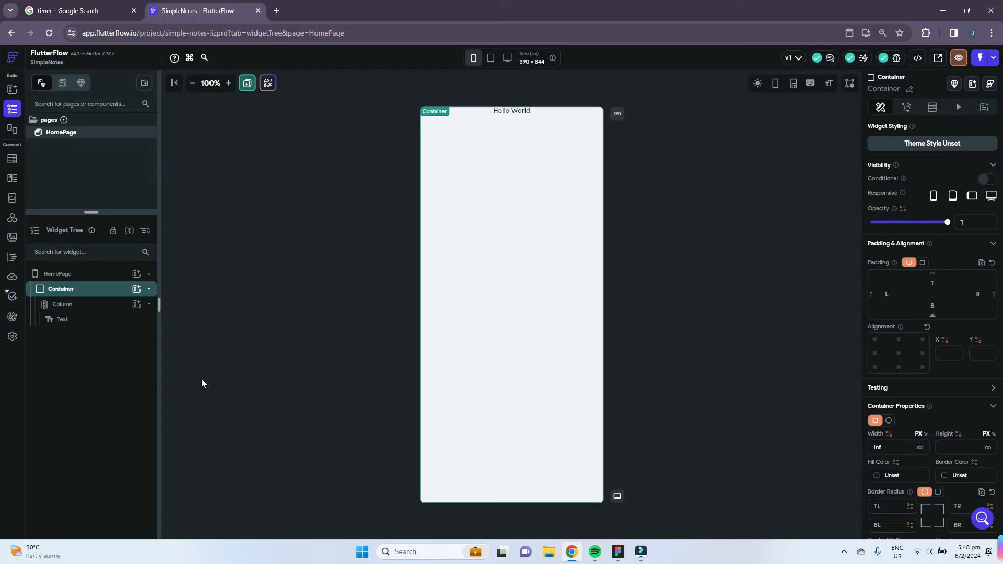
Set the content of the Text widget in the column to "My Notes"
click(87, 320)
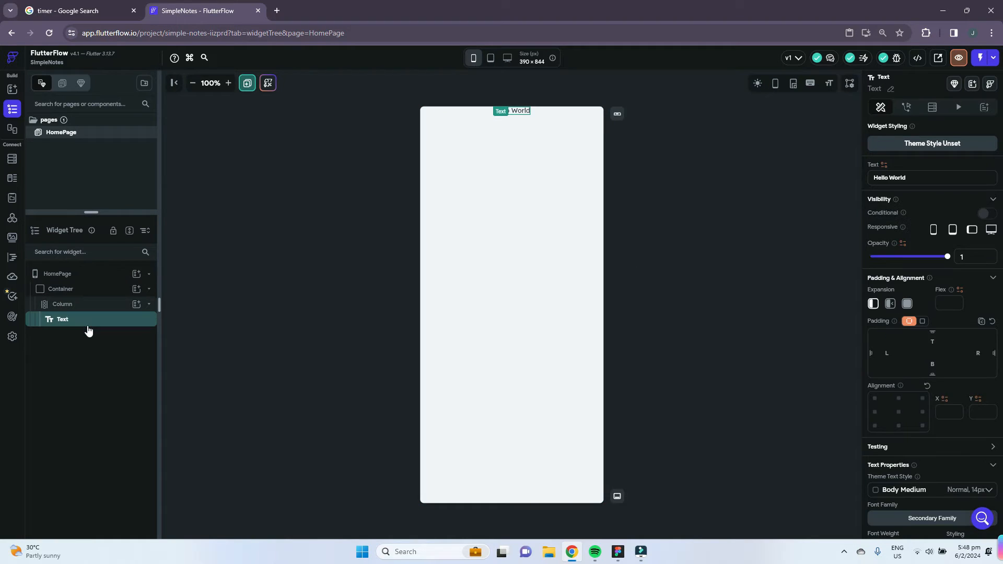
click(914, 178)
text(My Notes)
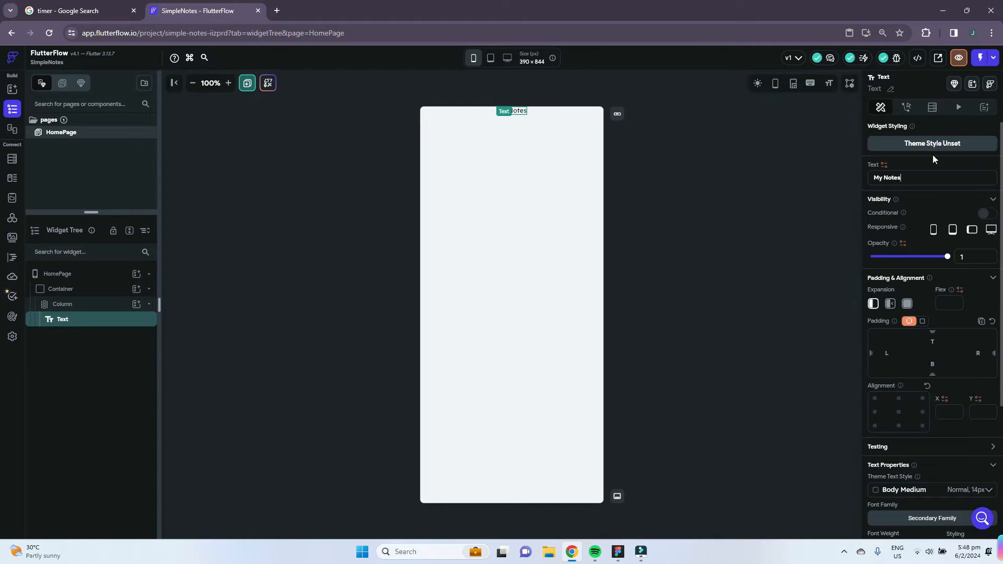
Set the top padding of the "My Notes" text to 48
scroll(922, 258, down, 2)
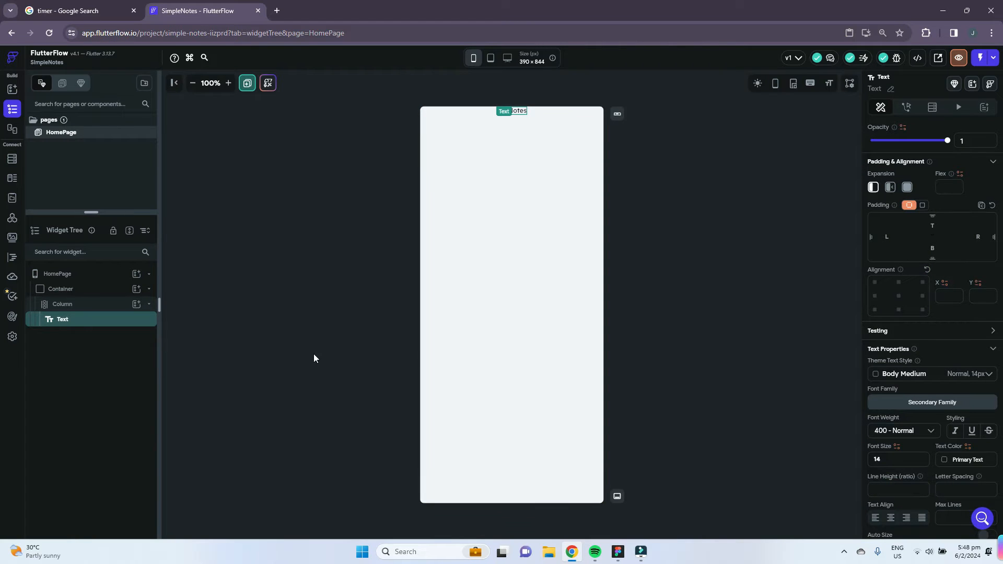
click(932, 228)
text(48)
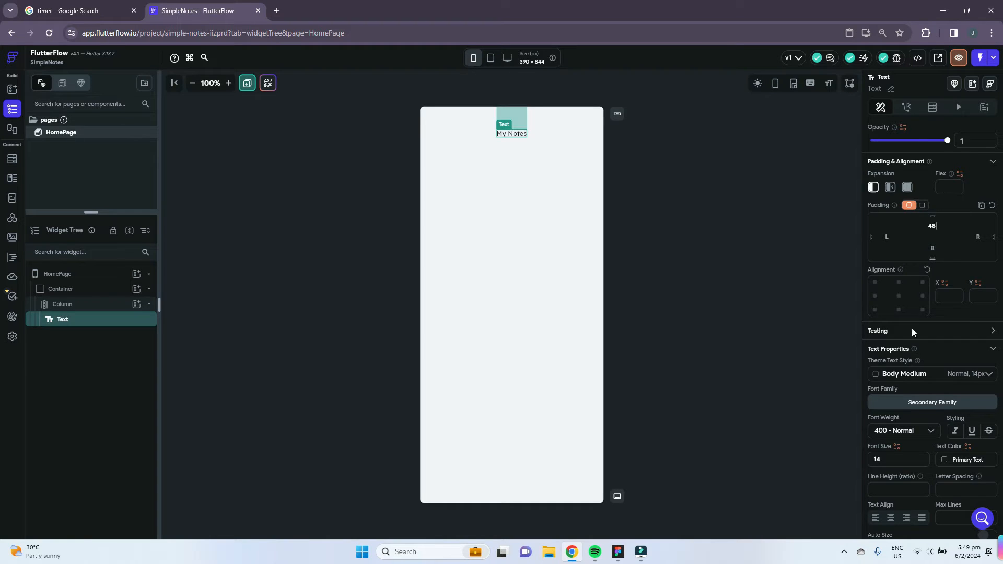
Apply the Title Large theme text style to the "My Notes" text and set its font size to 32
scroll(945, 369, down, 1)
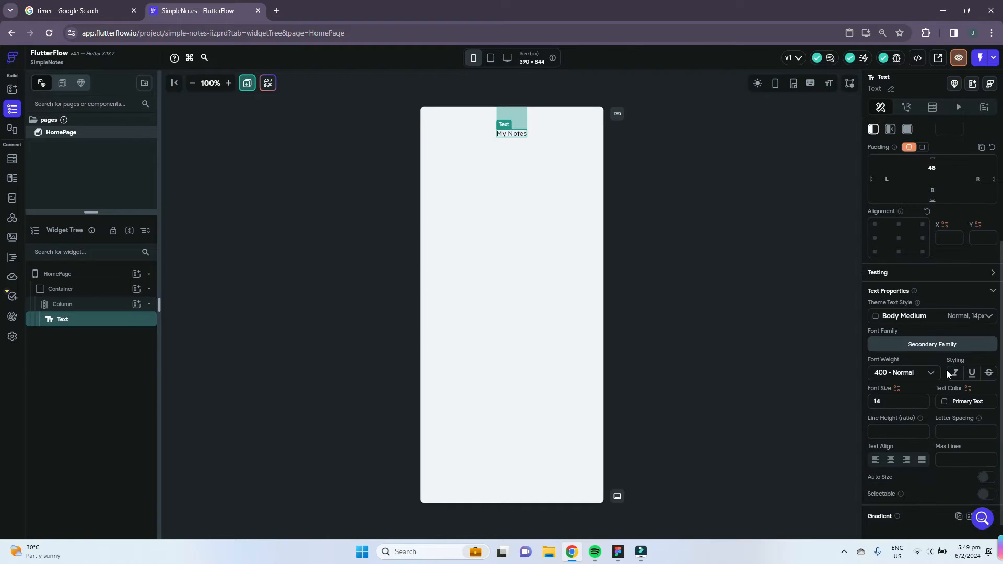
click(929, 319)
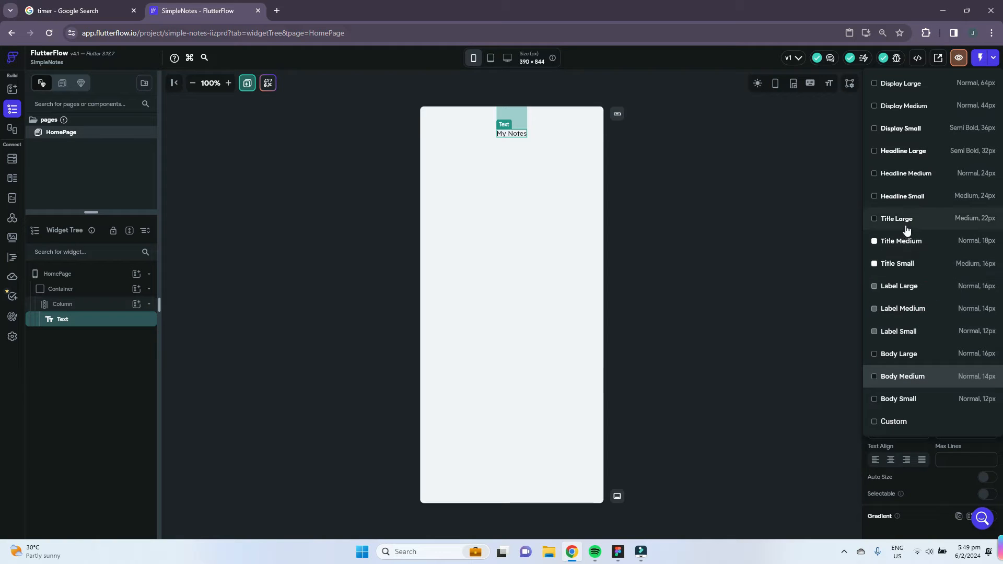
click(906, 226)
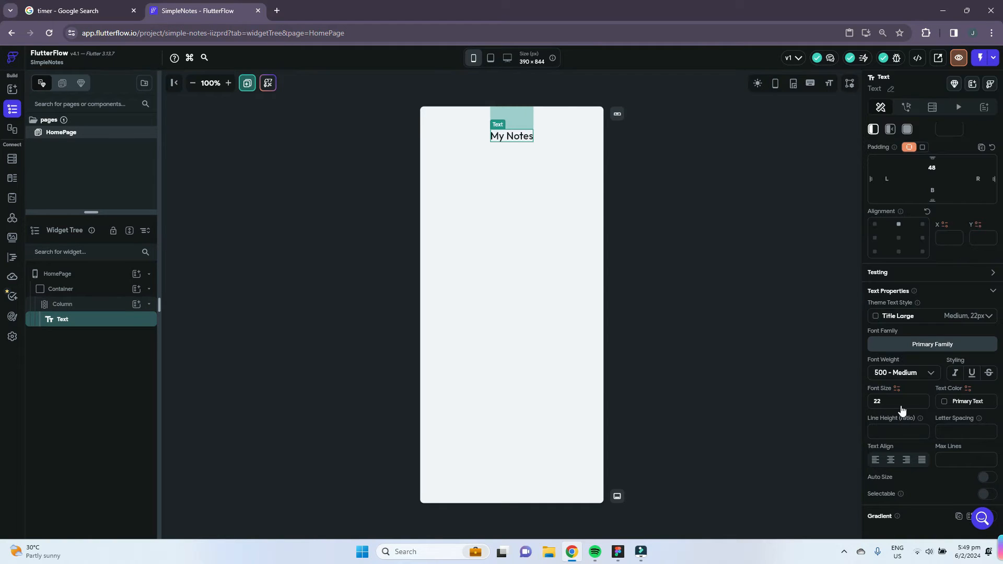
click(899, 401)
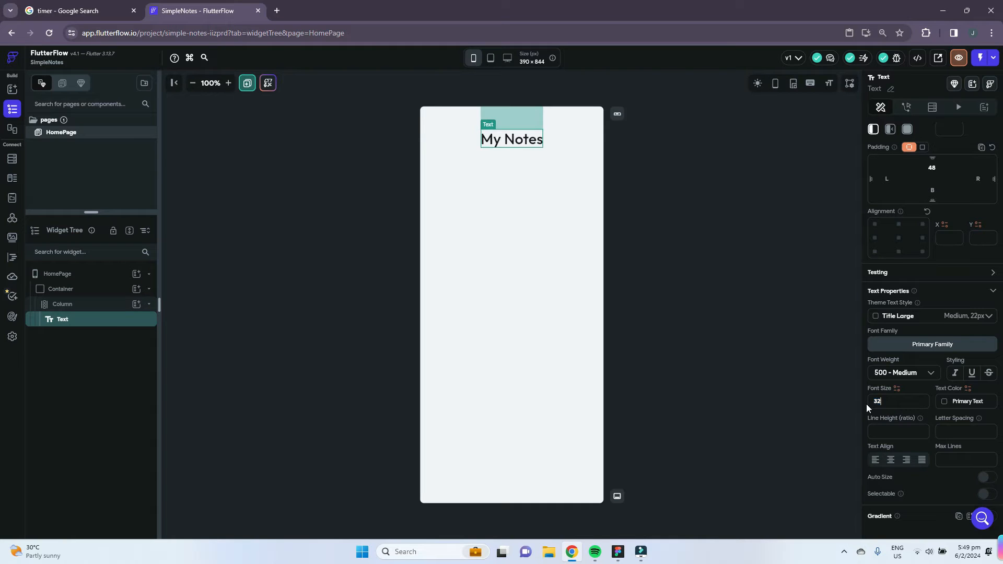
click(662, 163)
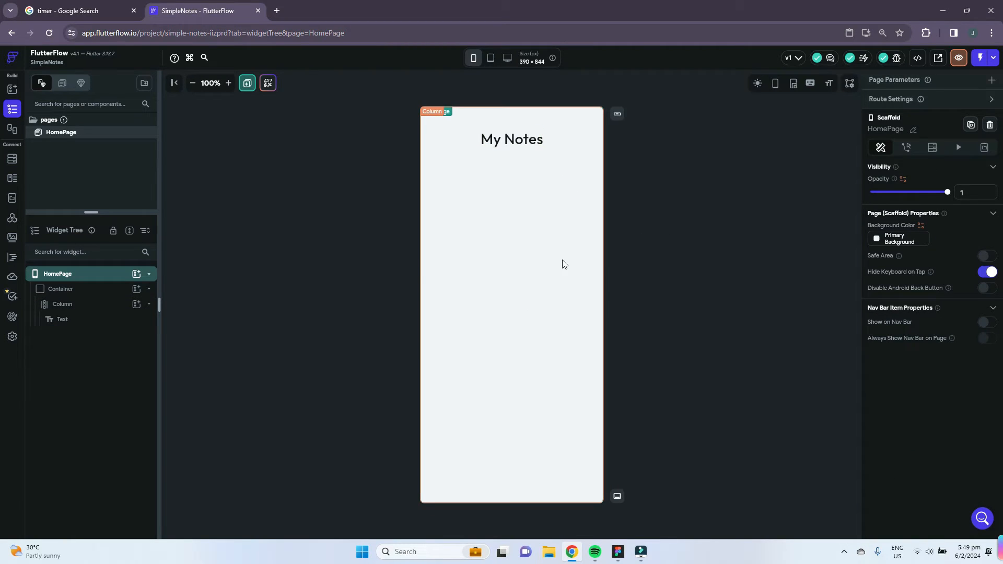
Check the home screen in the Figma mockup, return to FlutterFlow and set the HomePage background color to #EEEEEE
click(622, 557)
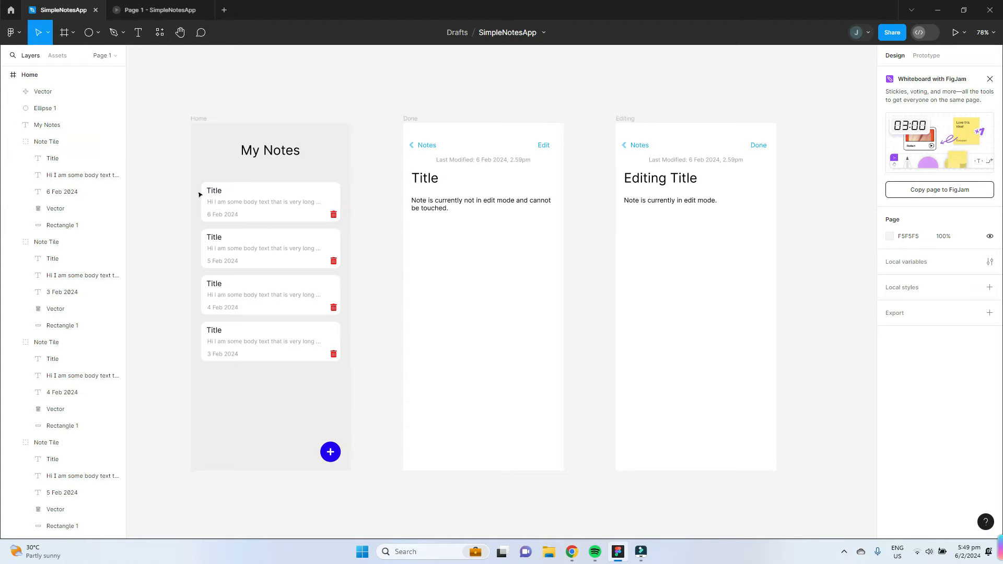
click(571, 554)
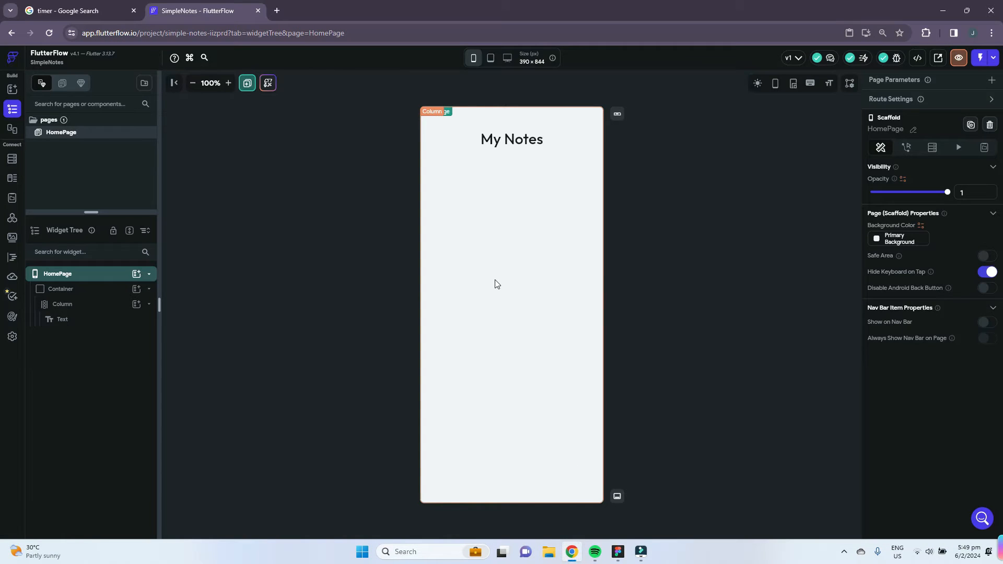
click(71, 273)
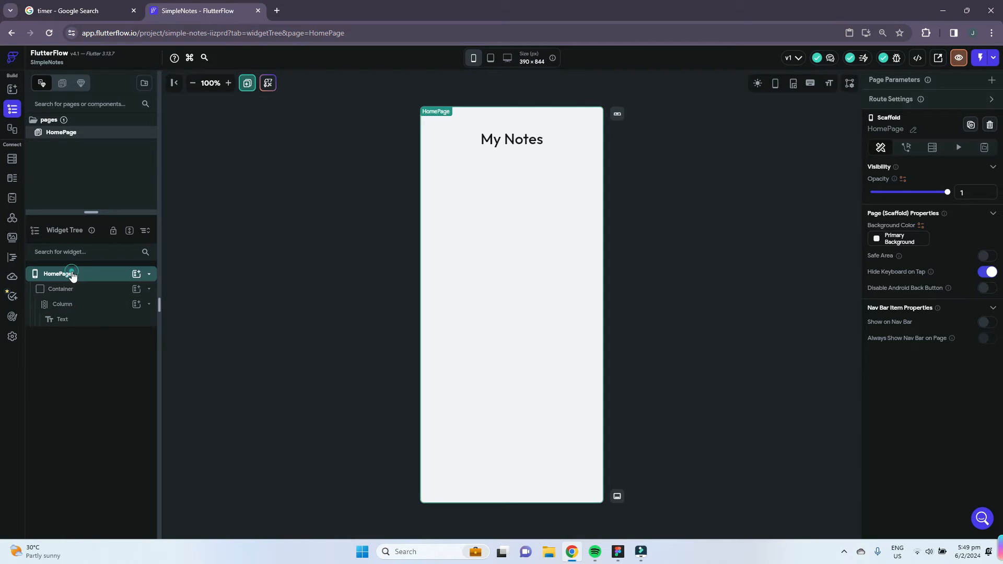
click(72, 274)
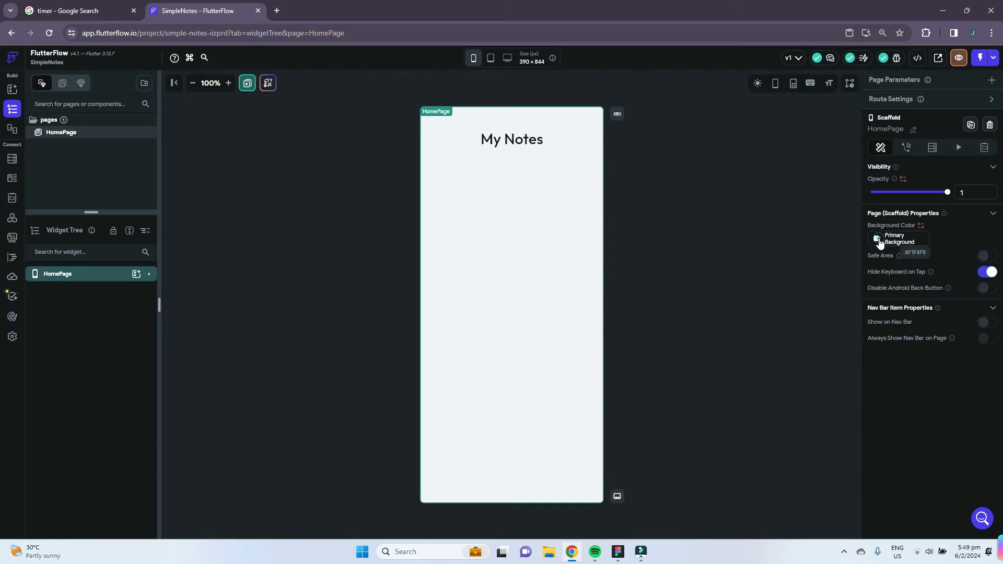
click(877, 240)
click(840, 233)
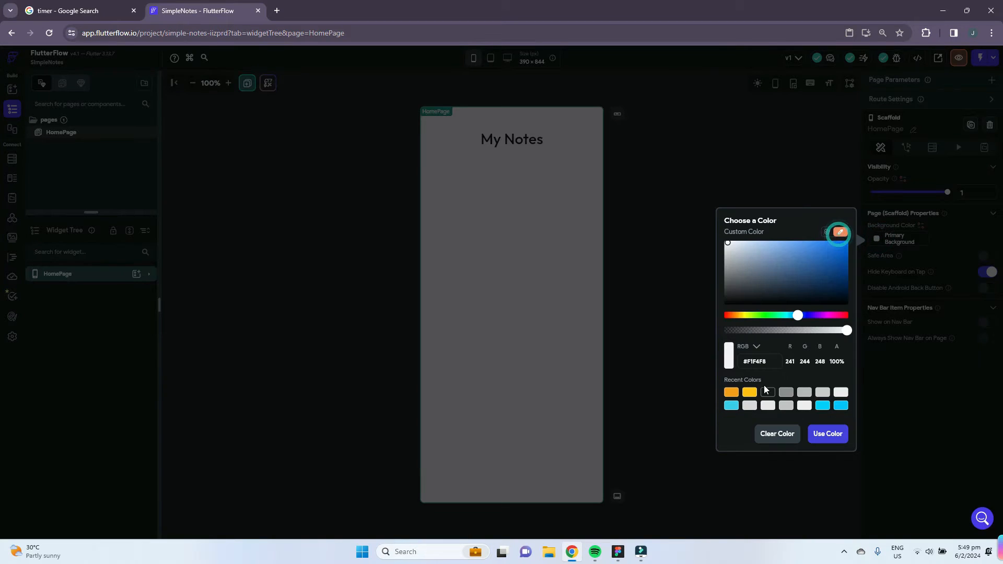
drag(773, 360, 748, 362)
text(EEEEEE)
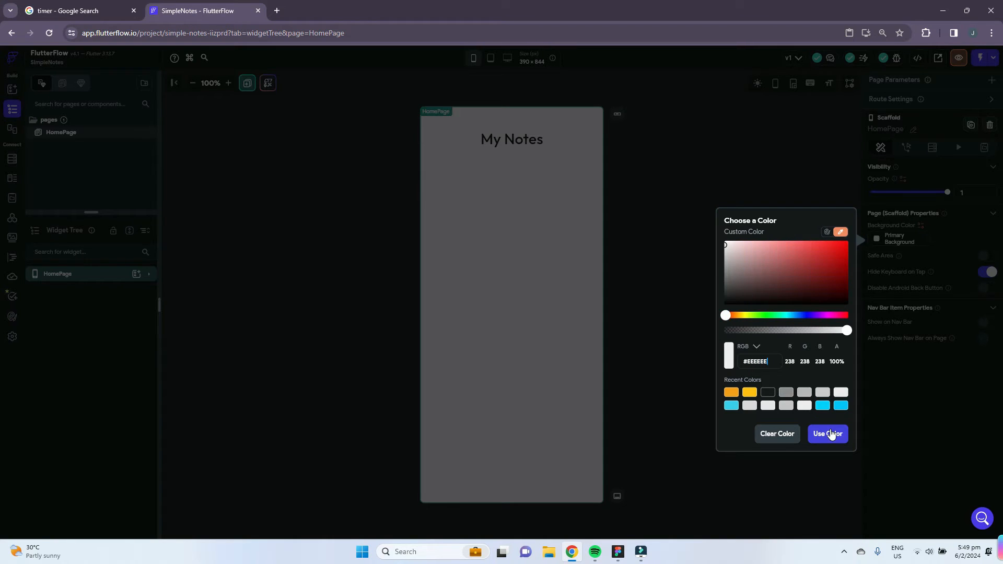
click(828, 434)
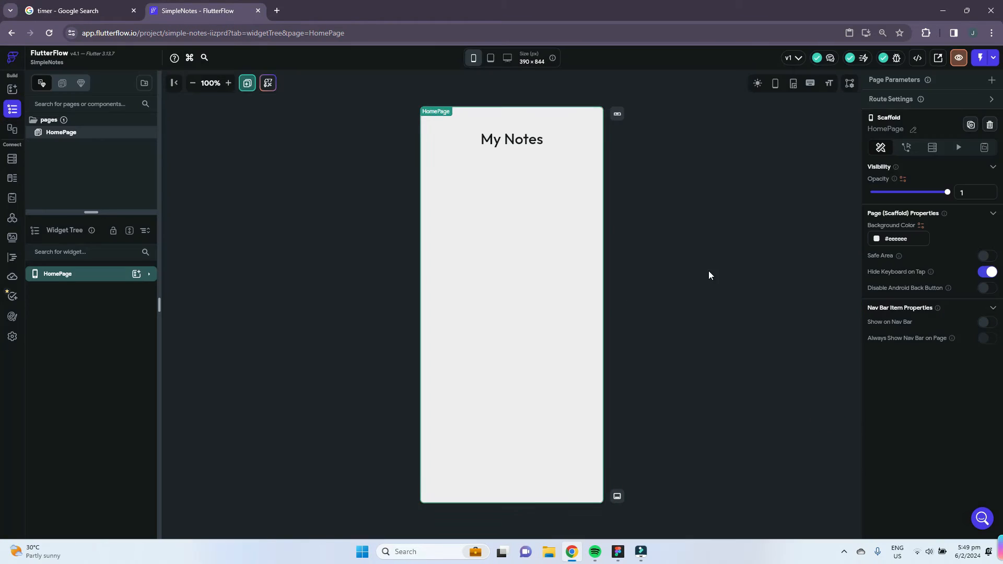
click(708, 275)
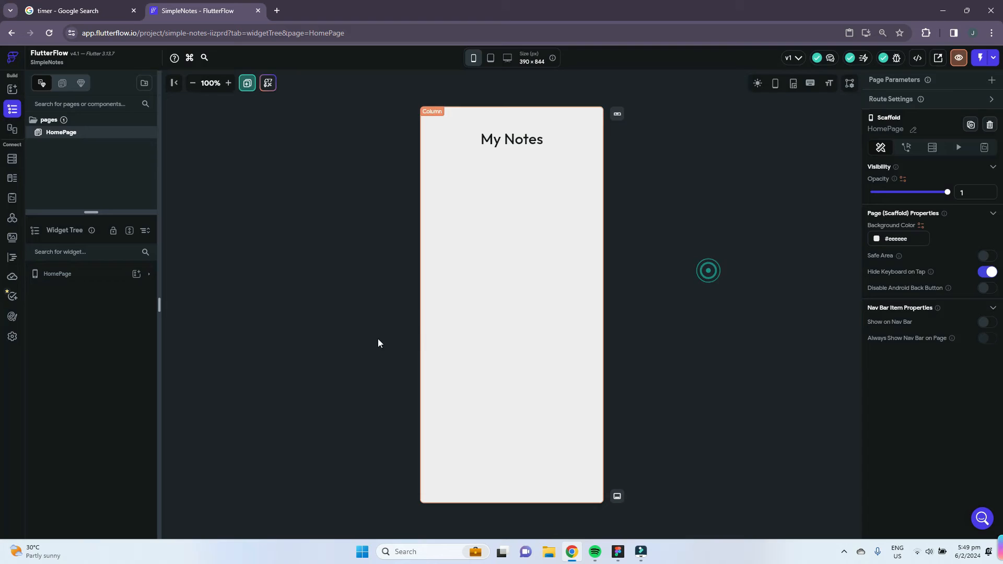
Check the note list in the Figma mockup and add a ListView below the heading in the HomePage column in FlutterFlow
click(98, 275)
click(149, 274)
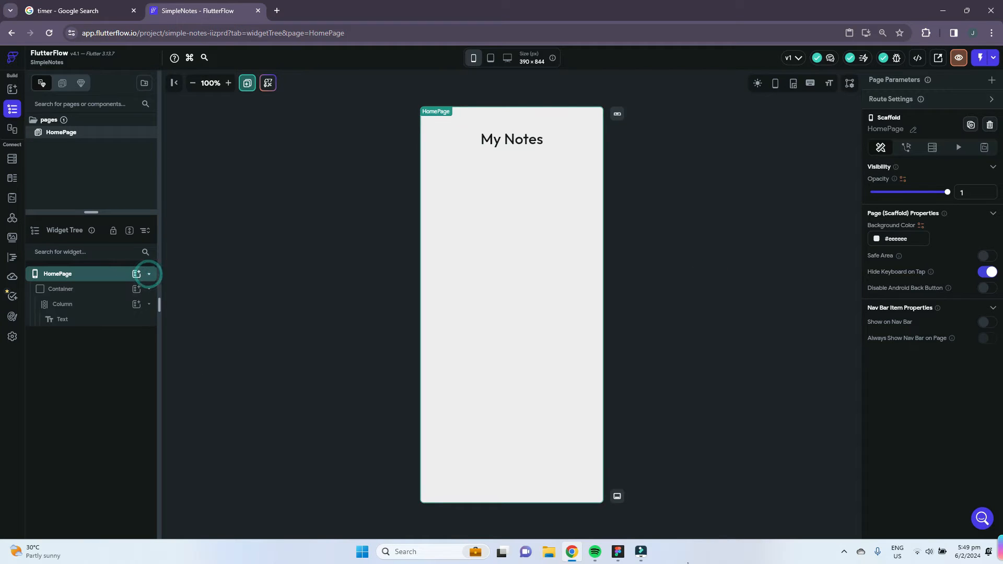
click(617, 550)
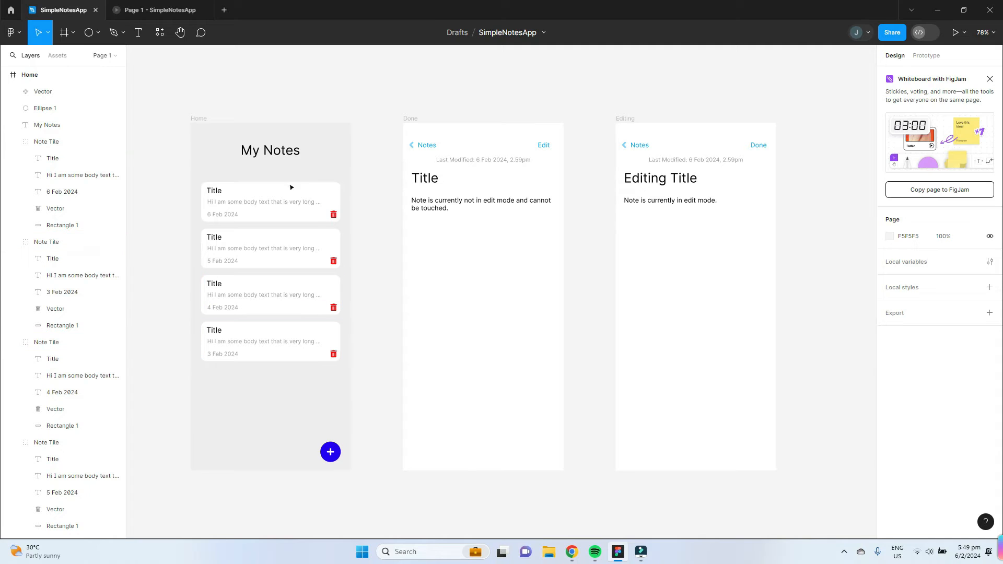
mouse_move(572, 551)
click(594, 481)
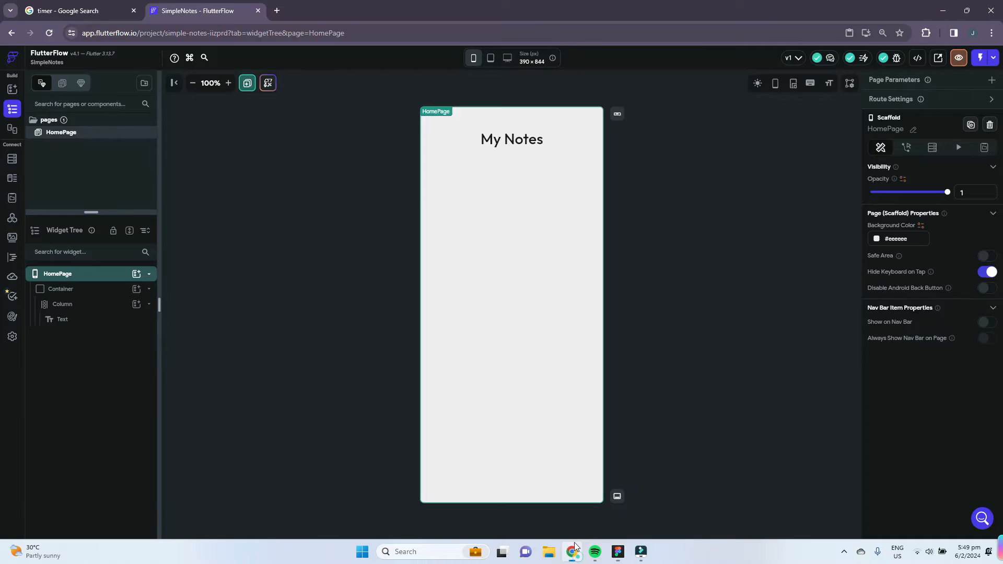
click(136, 304)
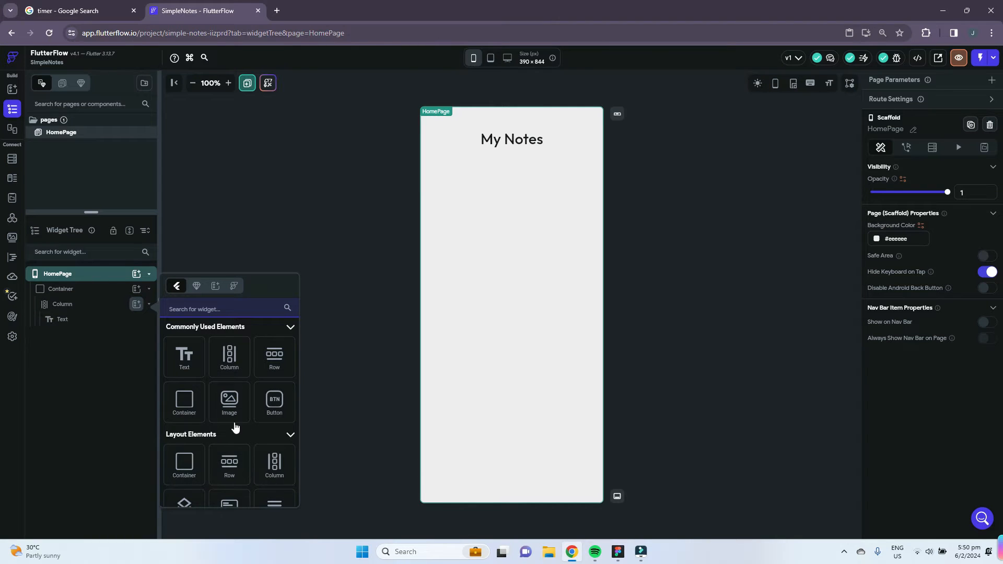
scroll(233, 408, down, 1)
scroll(222, 378, up, 1)
click(233, 313)
text(listview)
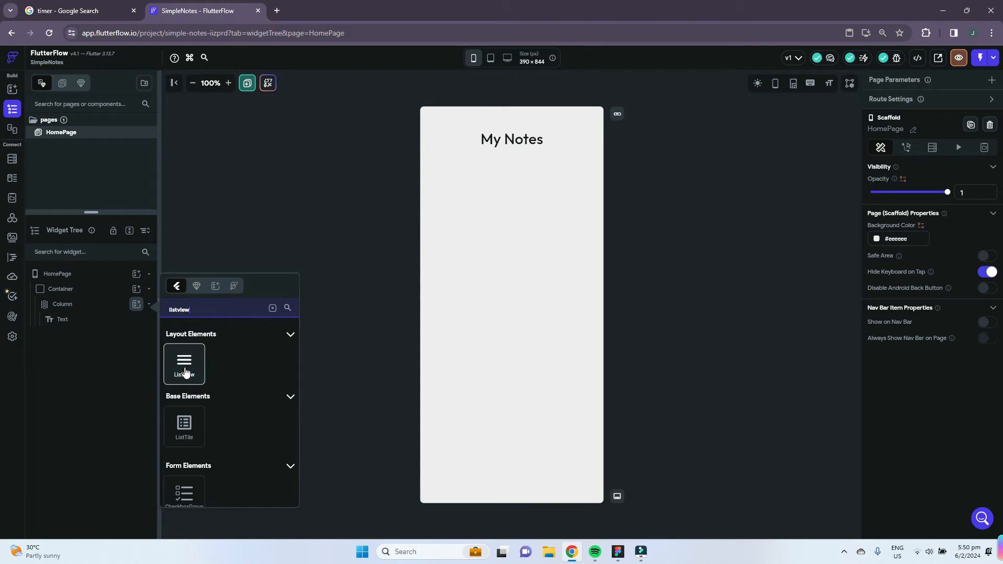
click(185, 372)
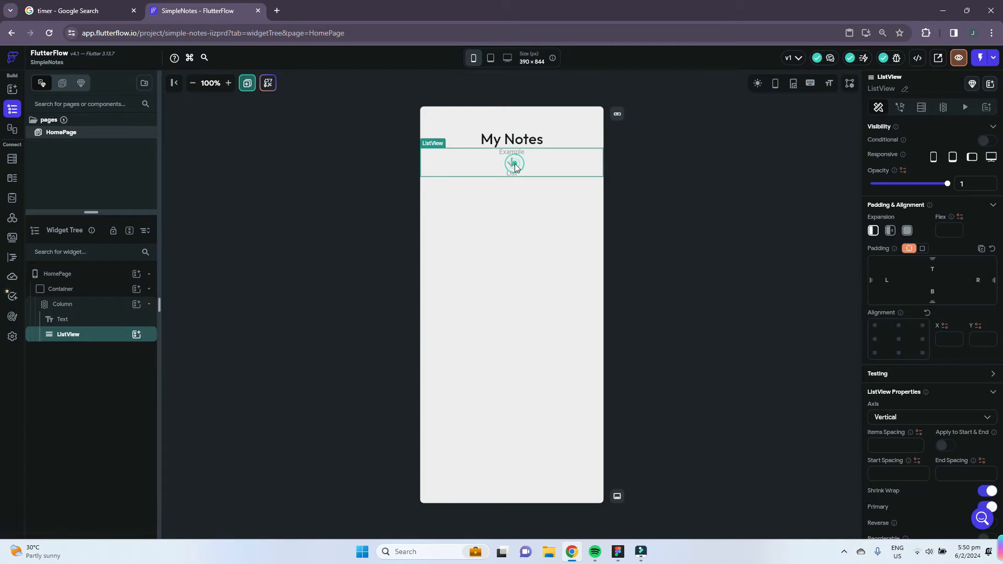
Compare with the note tiles in the Figma mockup and set the ListView's top padding to 32 in FlutterFlow
click(233, 340)
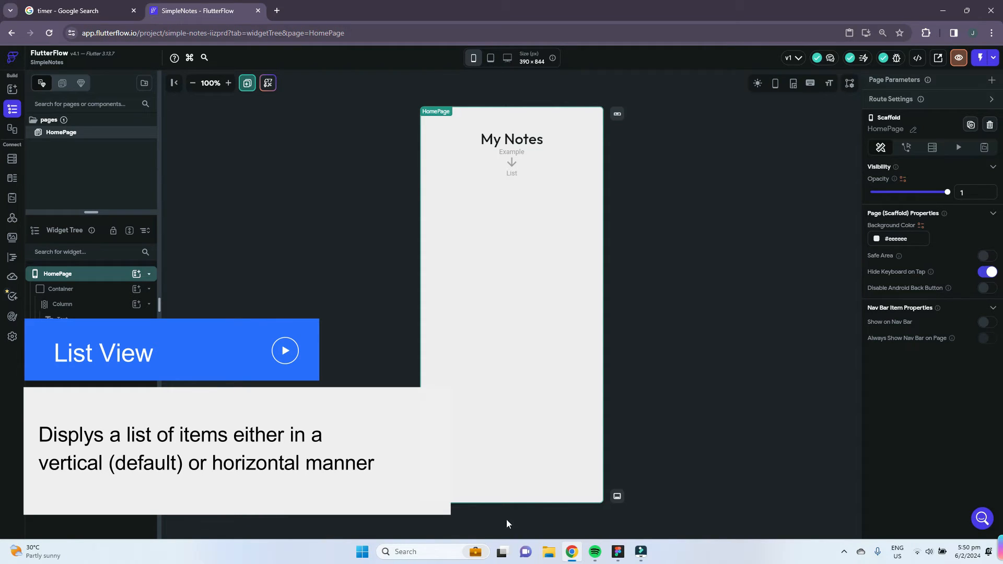
click(618, 551)
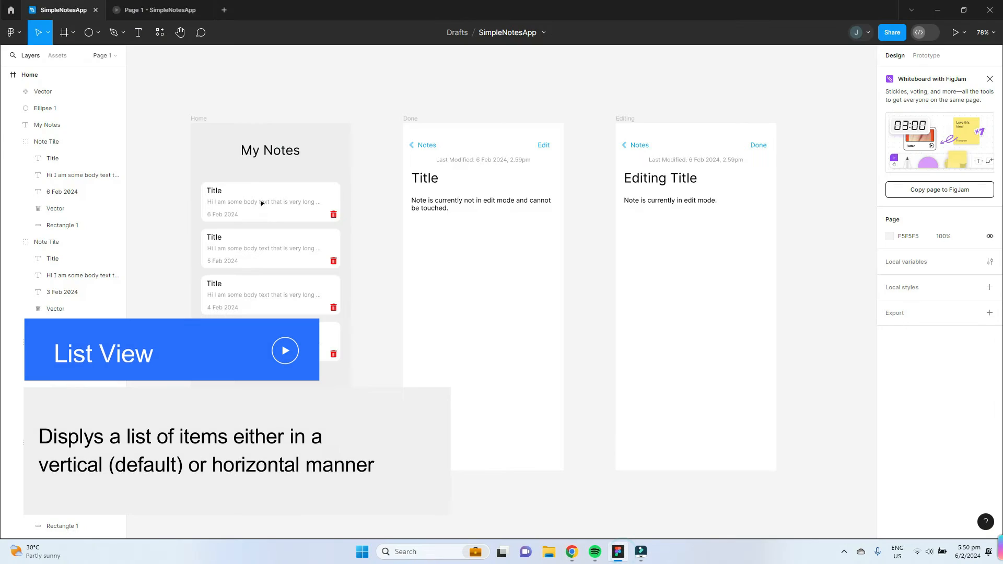
click(571, 551)
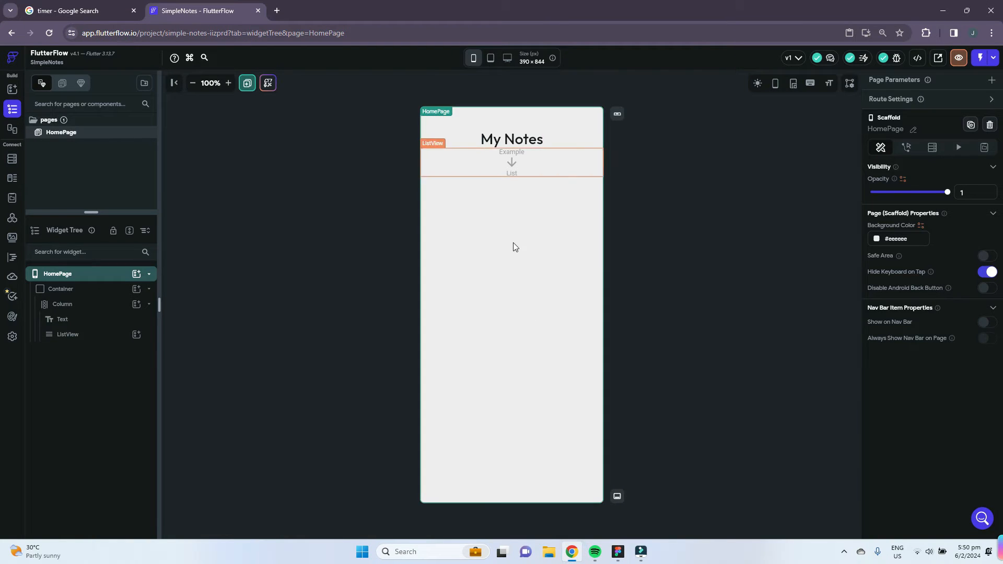
click(89, 336)
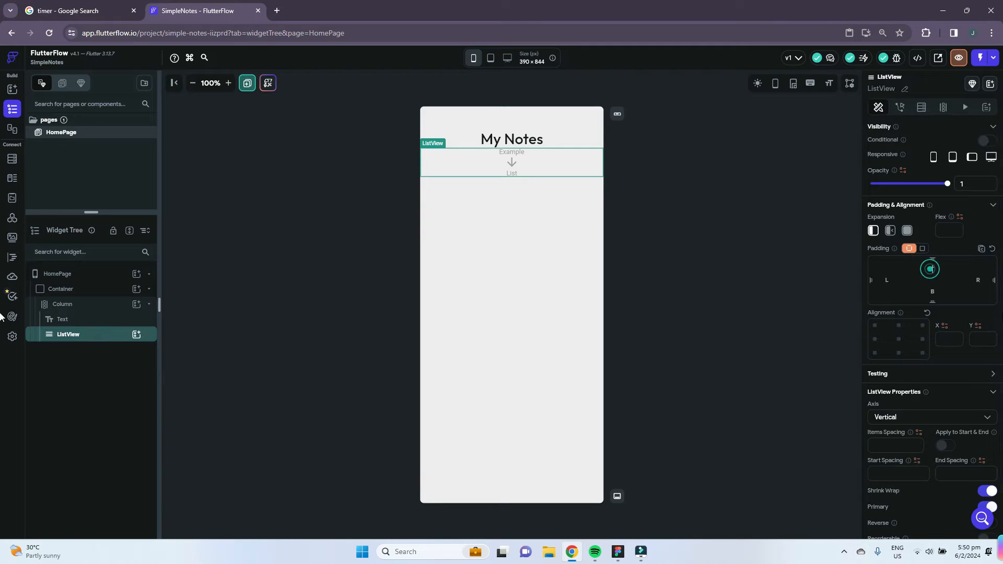
text(32)
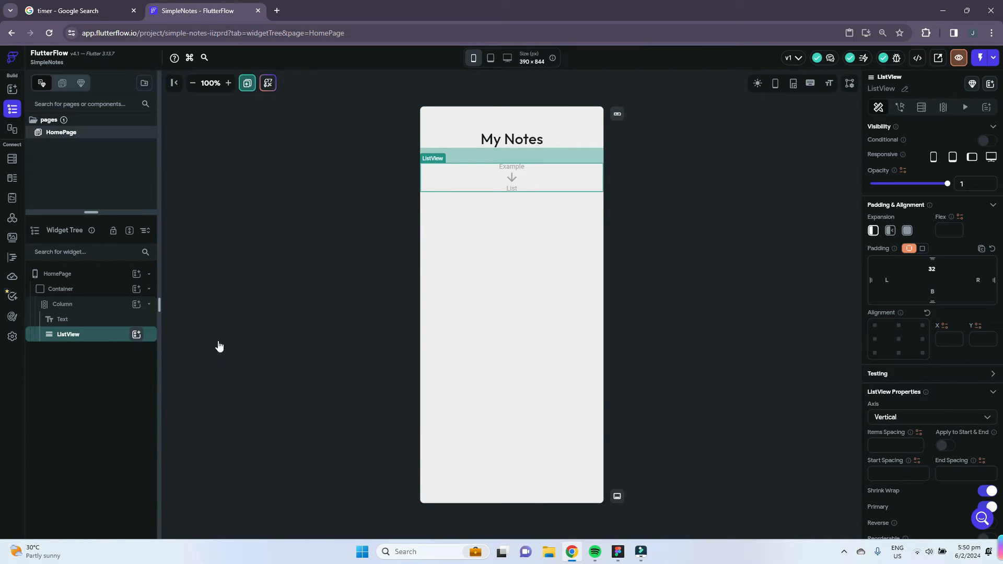
Add a Container inside the ListView and rename it ListTileContainer
click(136, 335)
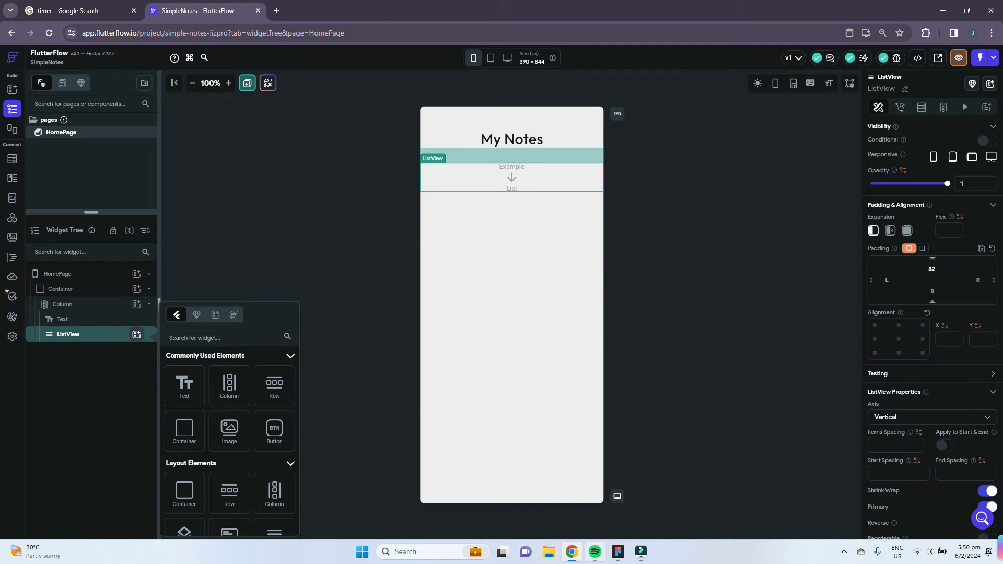
click(192, 440)
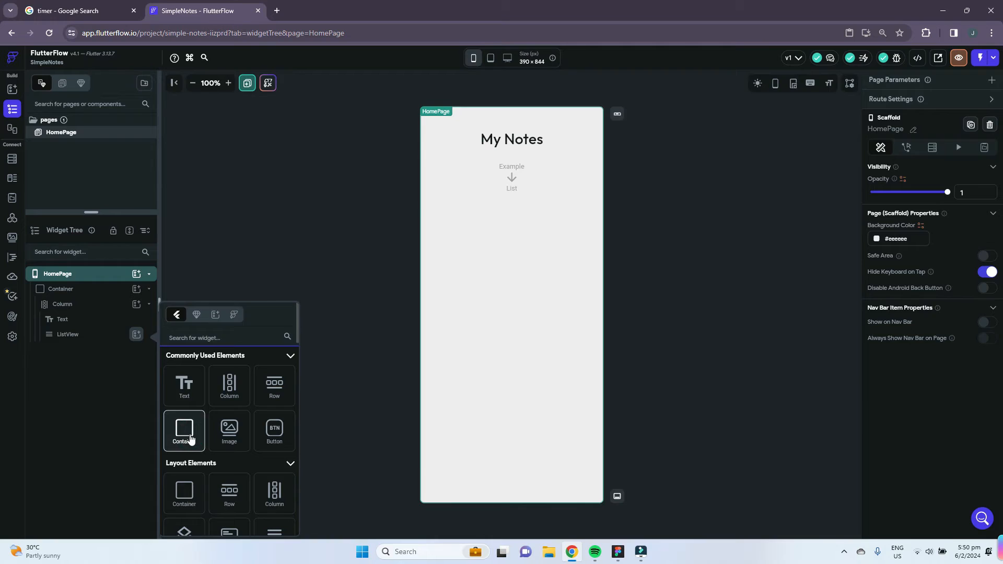
click(191, 439)
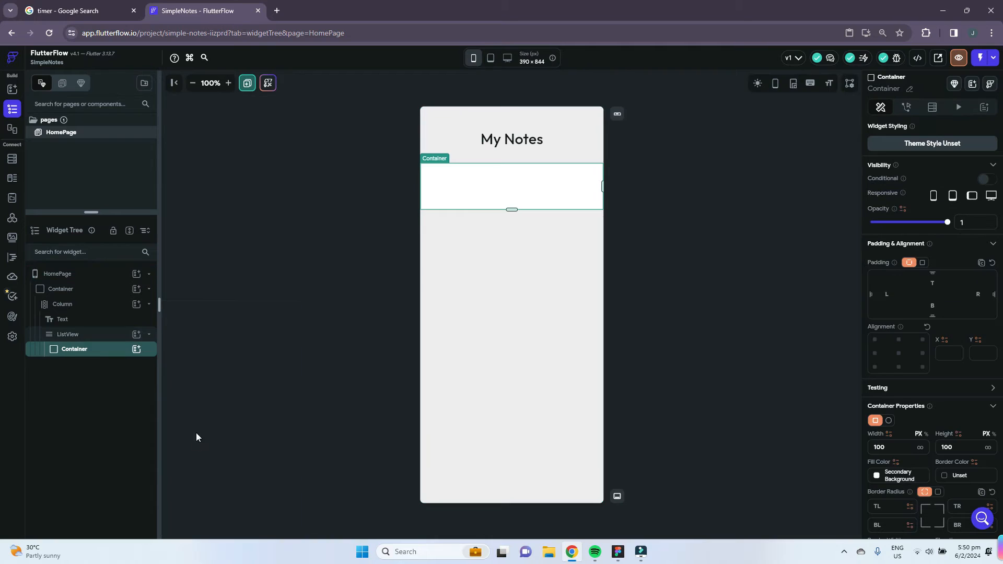
click(910, 88)
text(ListTile)
click(739, 230)
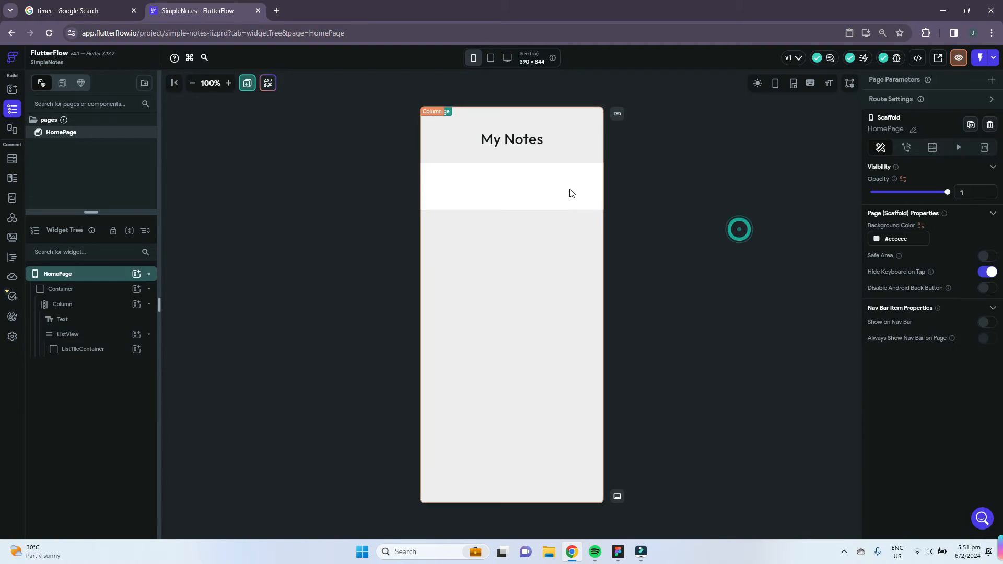
click(537, 192)
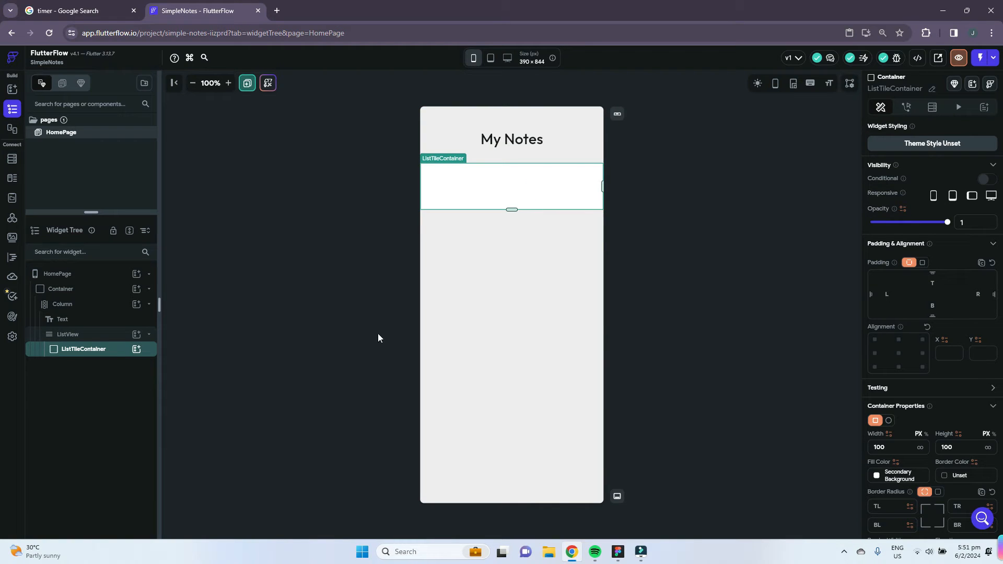
Set the ListView's left and right padding to 24 each and select the ListTileContainer
click(92, 333)
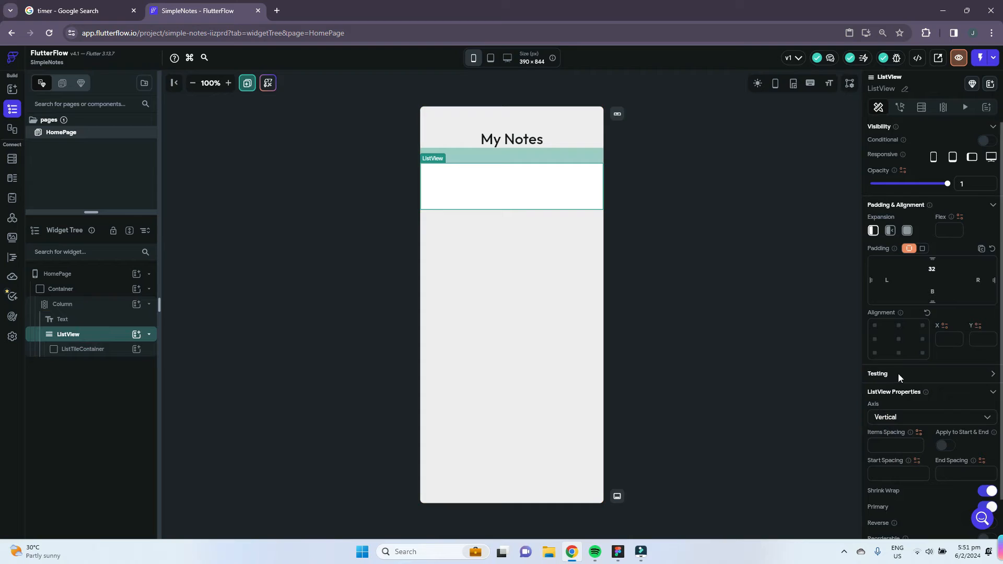
click(890, 282)
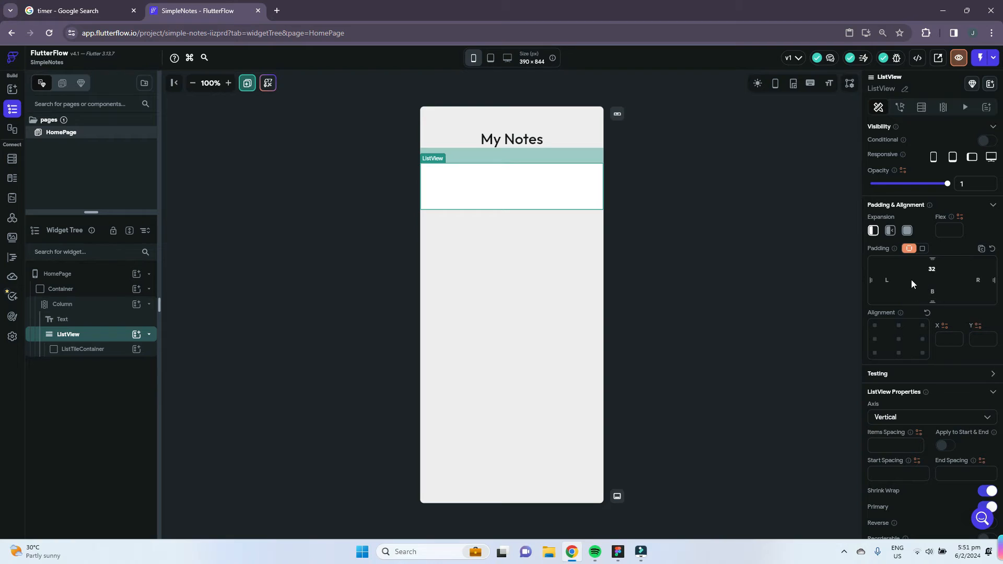
text(24)
click(978, 280)
text(24)
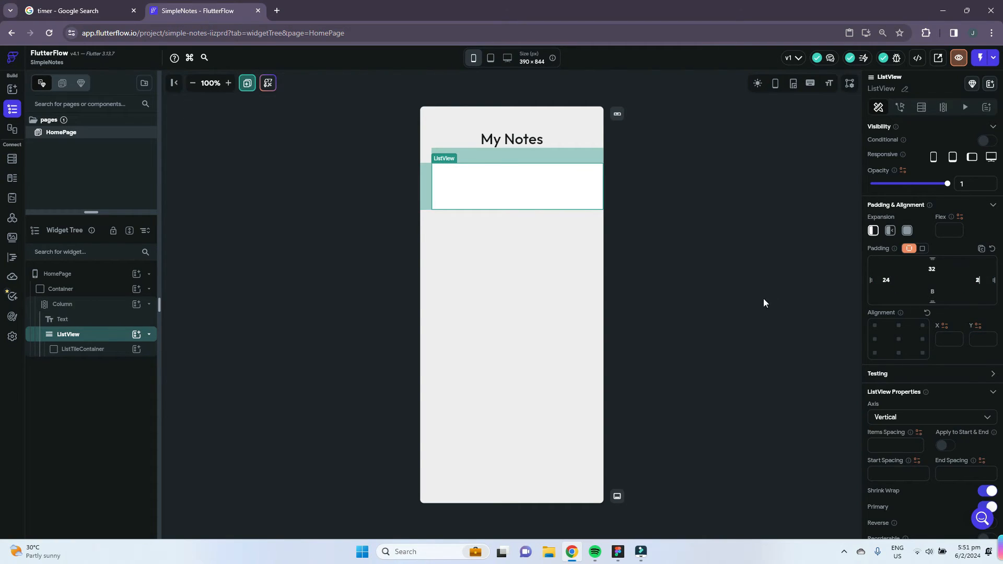
click(663, 197)
click(527, 184)
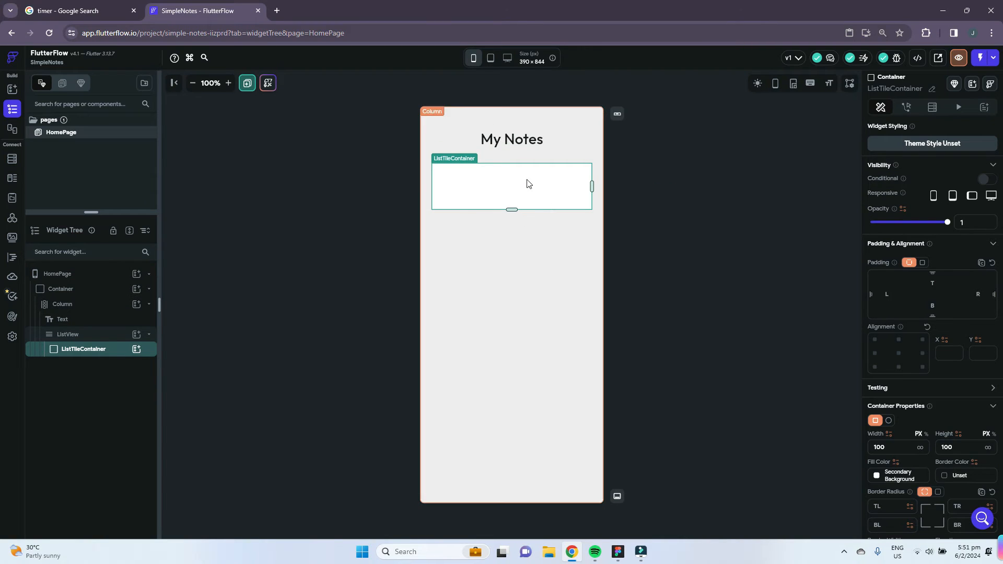
Set a uniform border radius of 12 on all corners of the ListTileContainer
scroll(945, 365, down, 2)
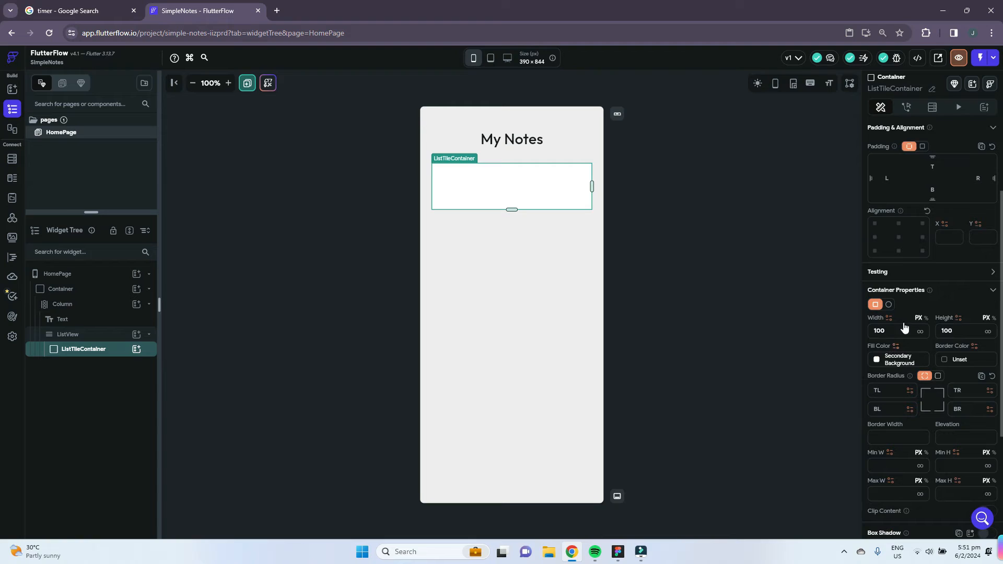
scroll(891, 400, down, 1)
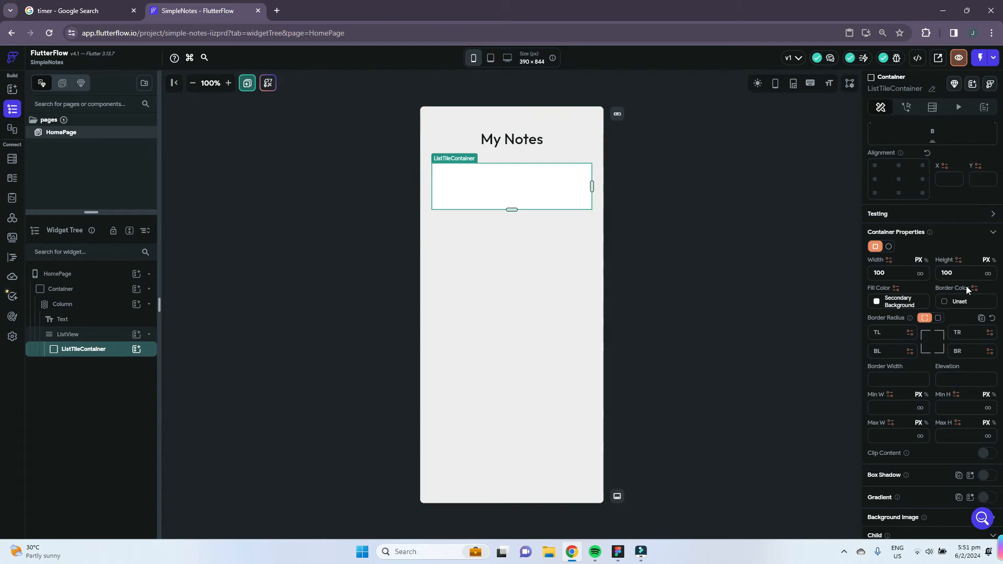
click(938, 319)
click(966, 333)
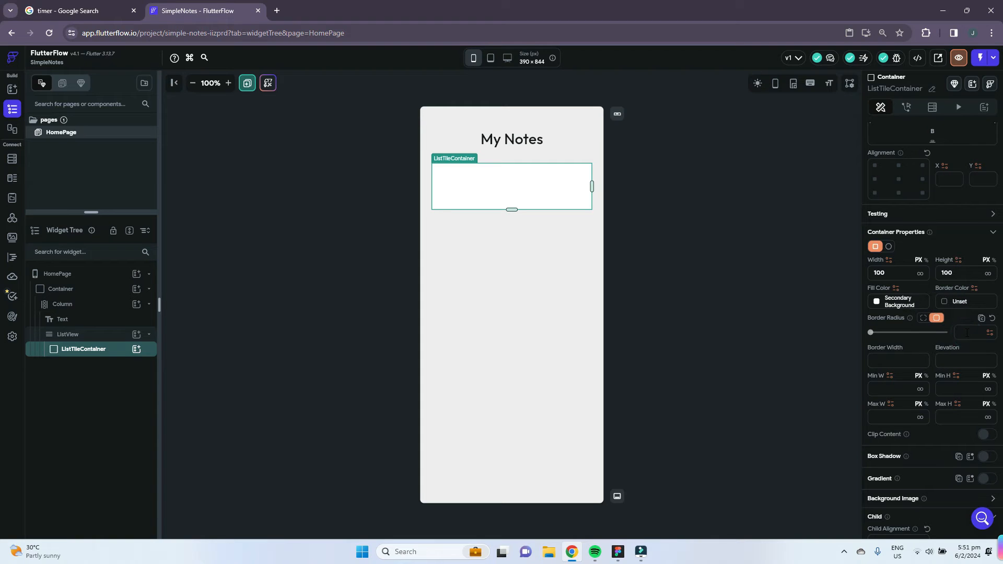
click(966, 333)
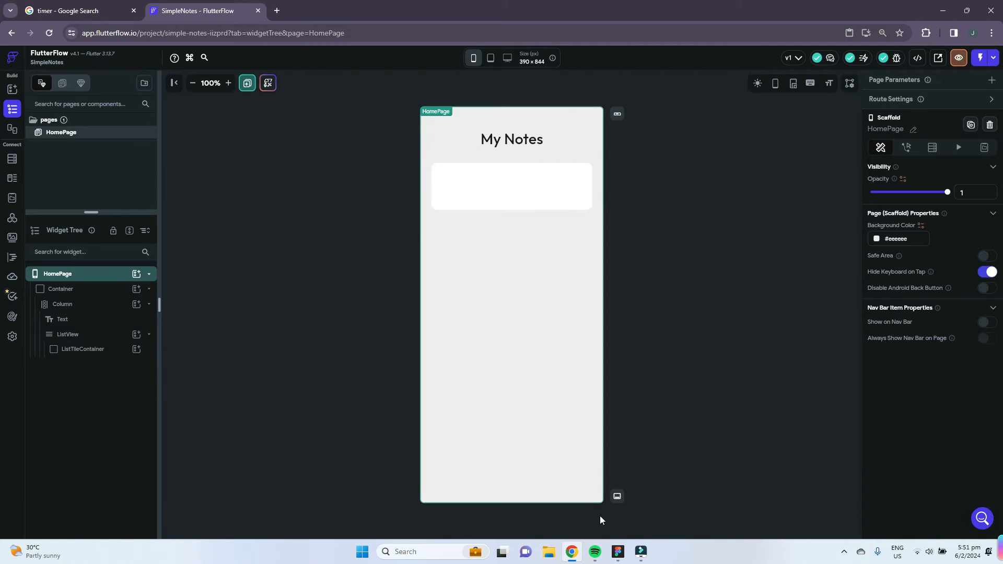
Check the note tile layout in the Figma mockup and add a Column inside the ListTileContainer in FlutterFlow
click(618, 553)
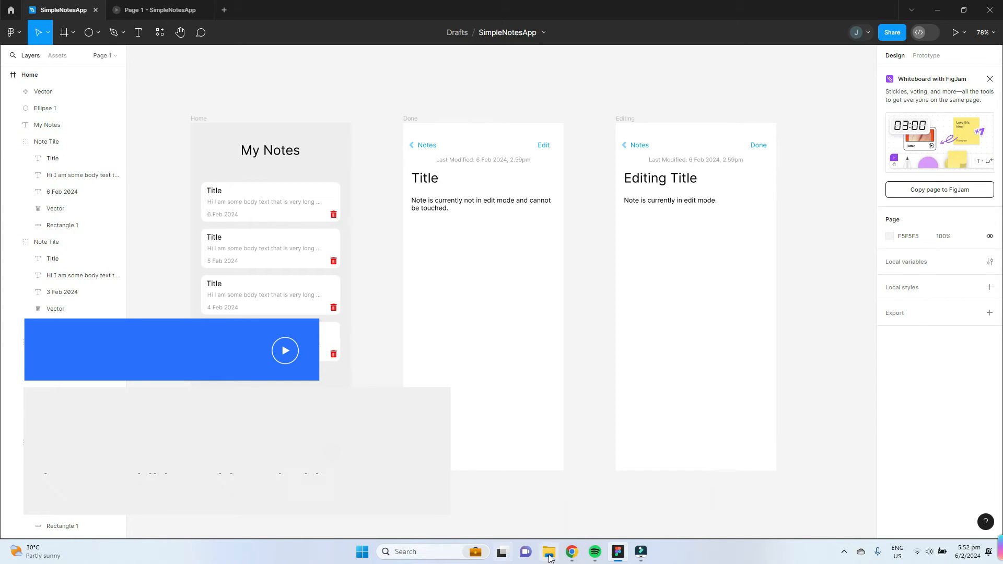
click(572, 552)
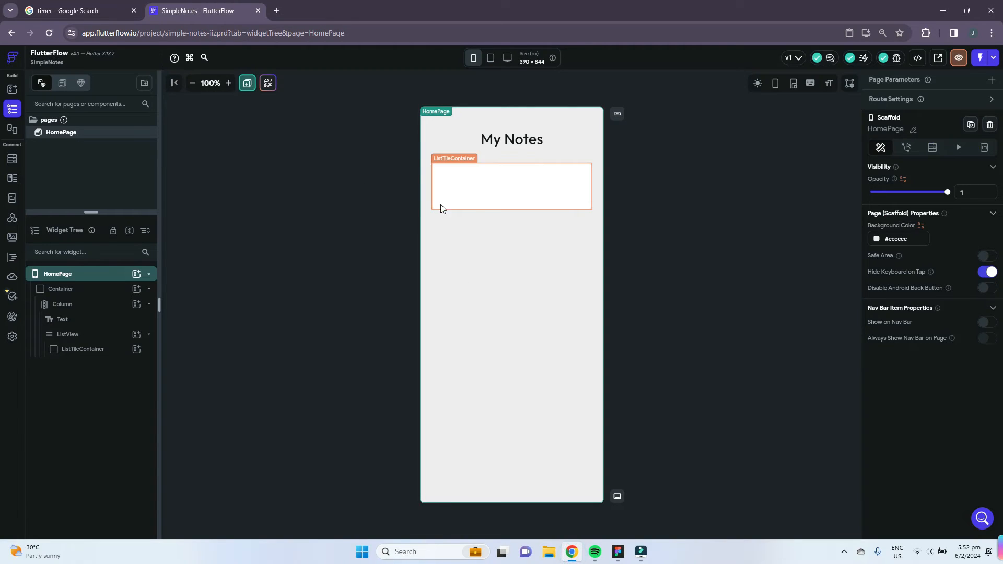
click(102, 349)
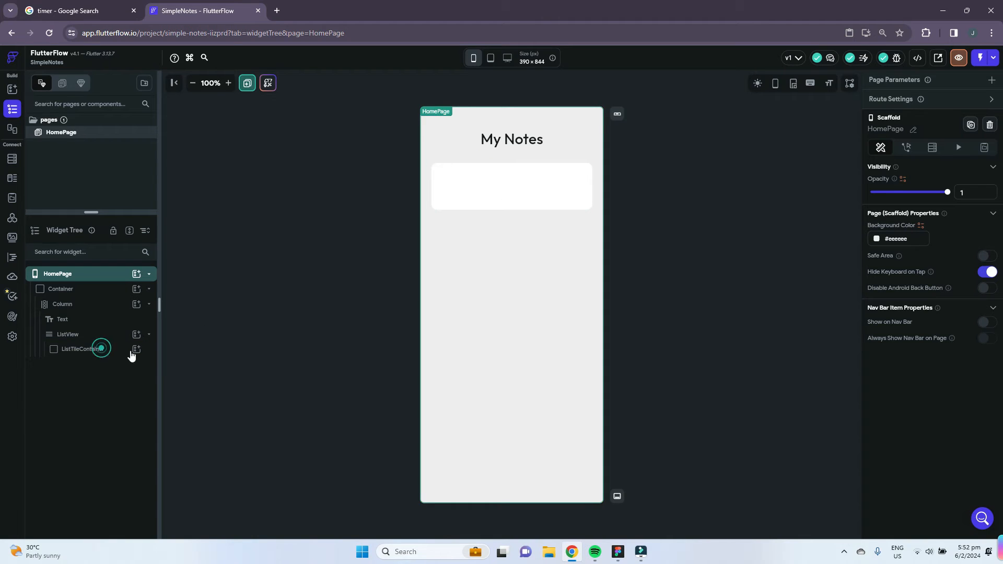
click(134, 350)
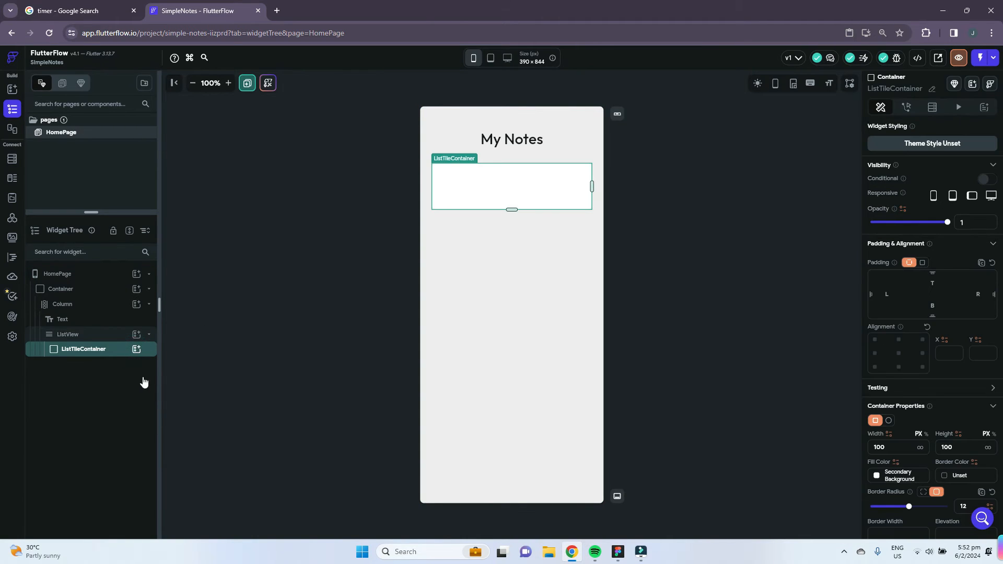
click(136, 349)
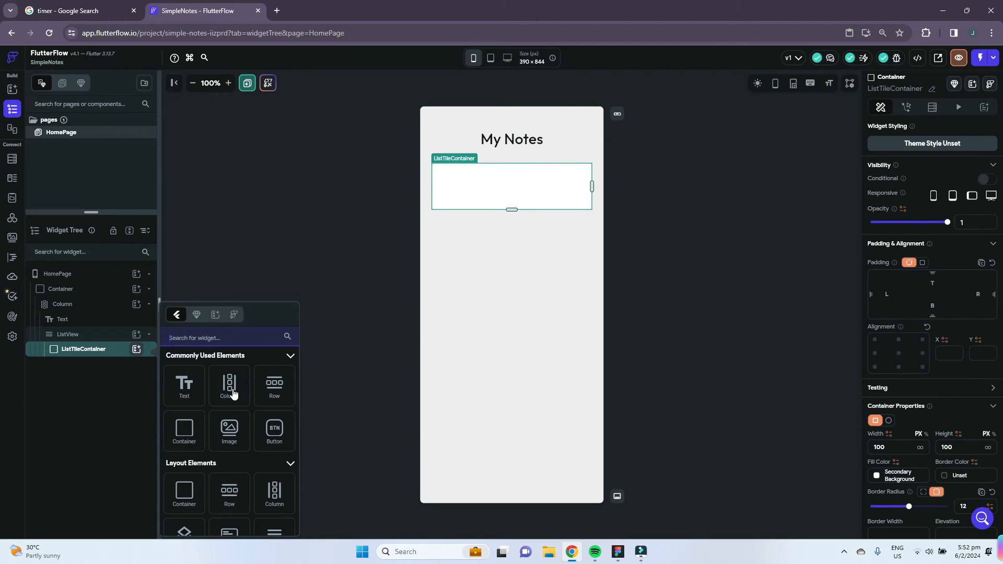
click(234, 393)
Add two Text widgets and a Row below them to the Column inside the ListTileContainer
click(135, 364)
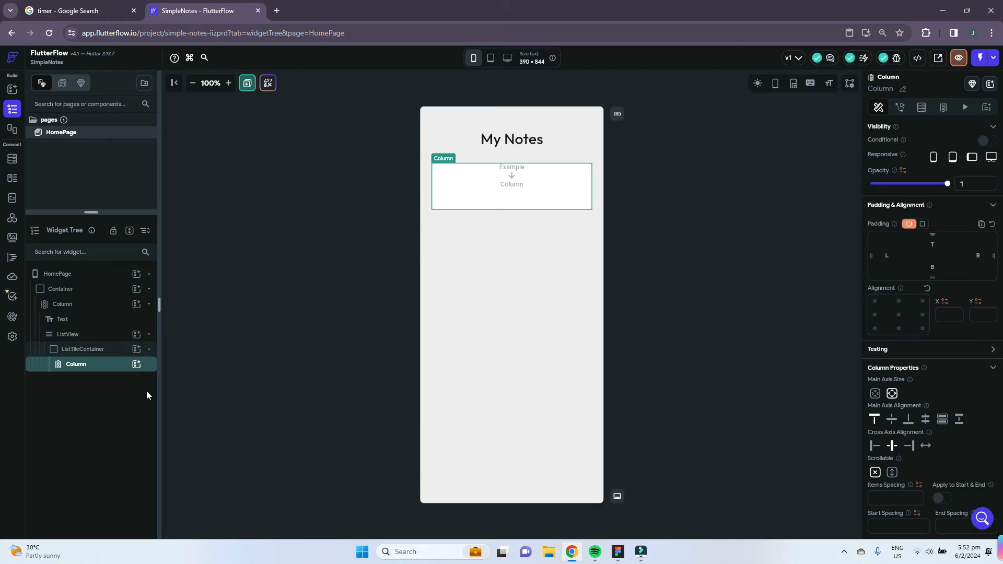
click(137, 365)
click(182, 395)
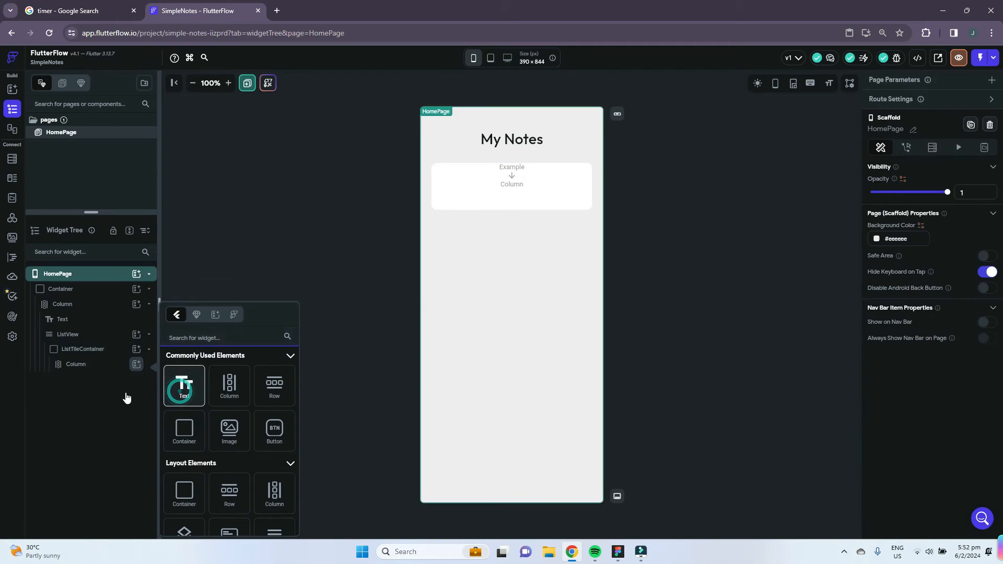
click(138, 364)
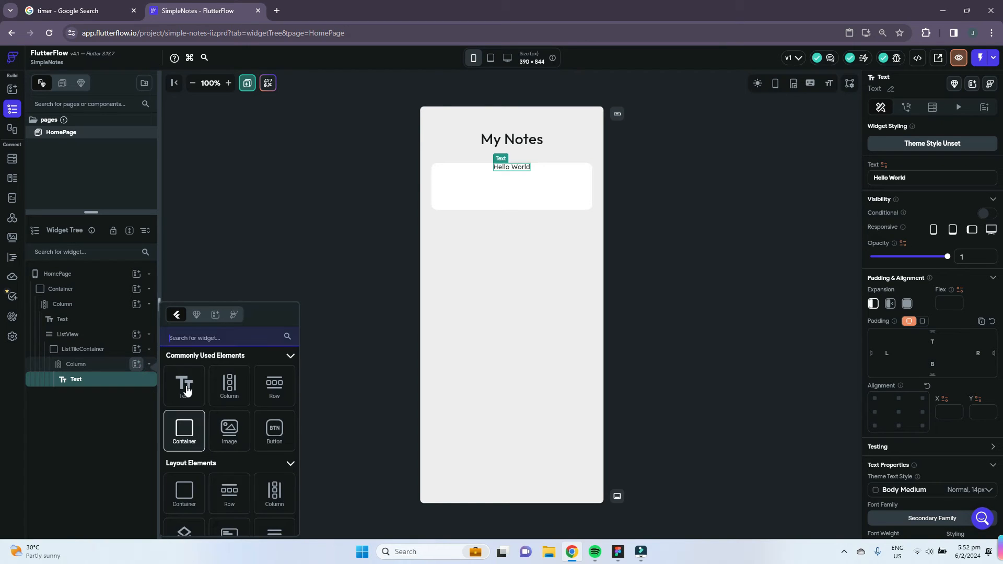
click(176, 400)
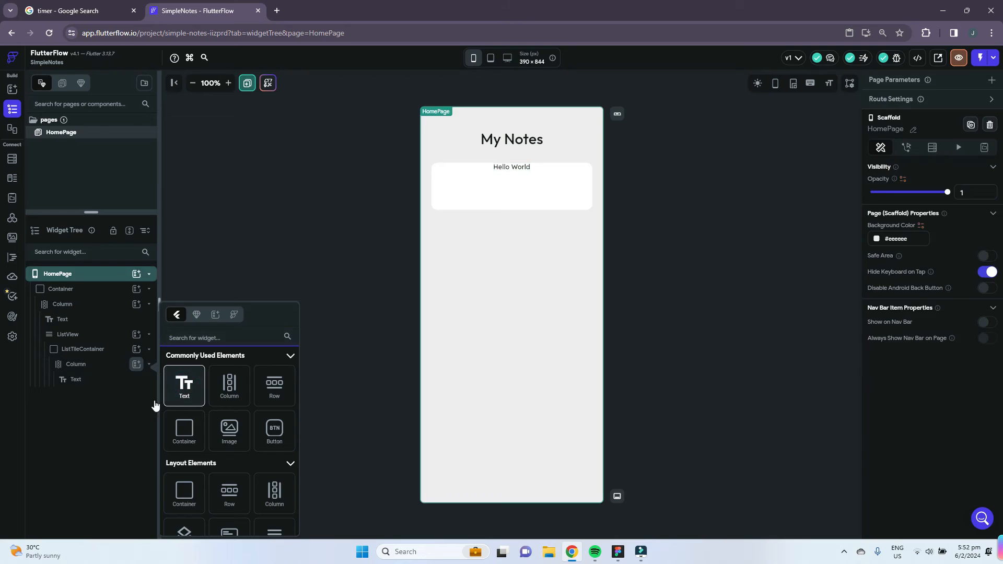
click(136, 366)
click(274, 385)
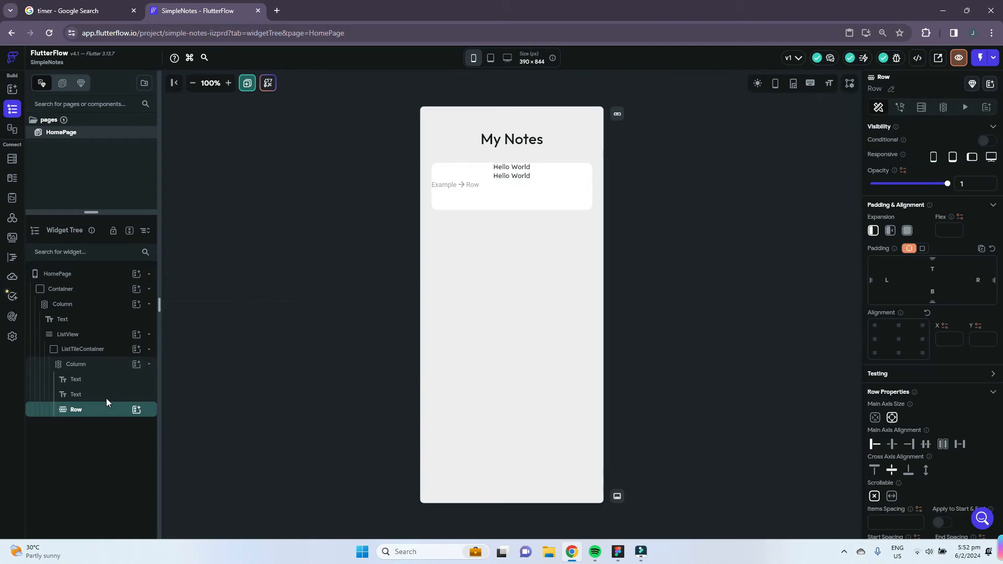
Add a Text widget and an Icon widget to the Row in the note tile
click(137, 410)
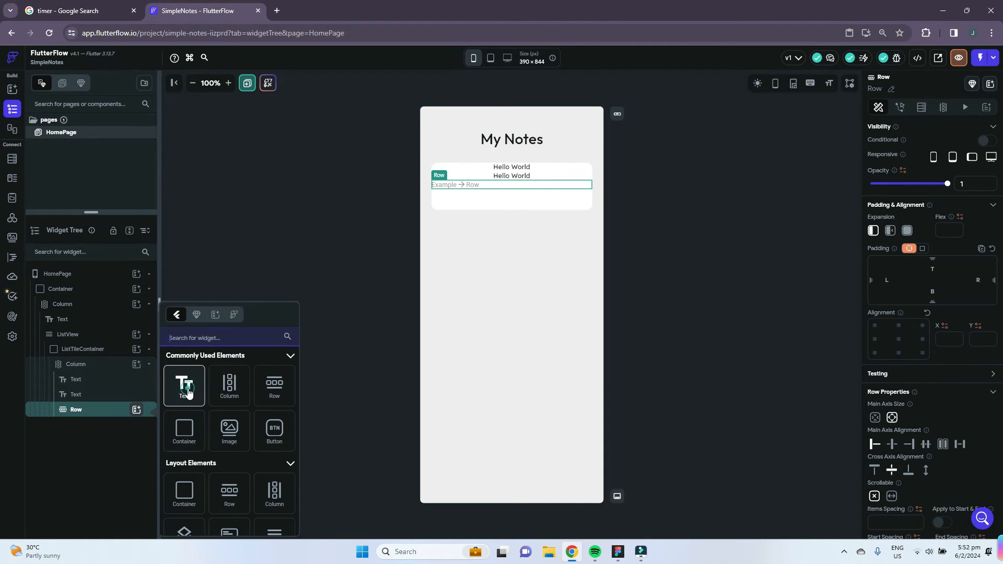
click(186, 385)
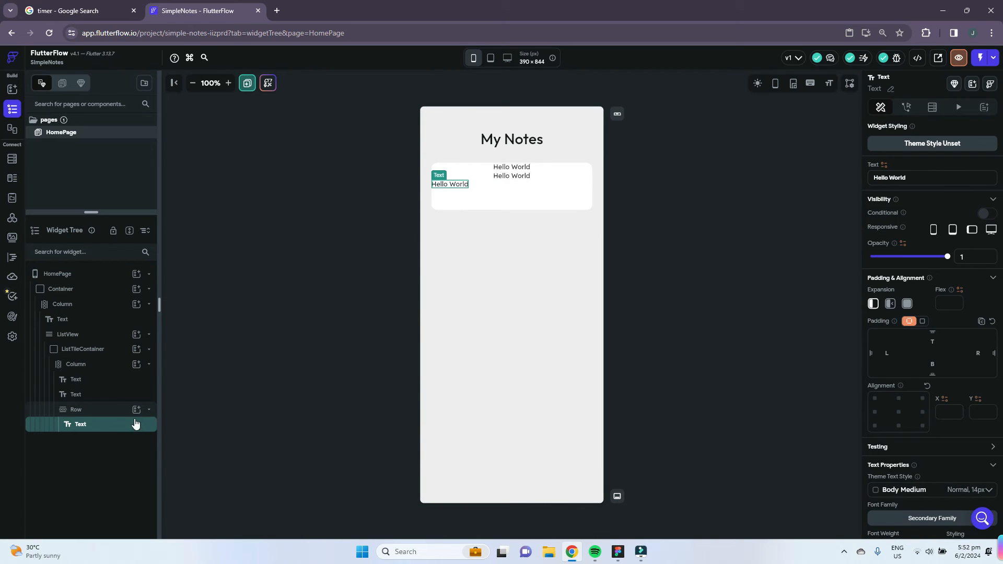
click(137, 410)
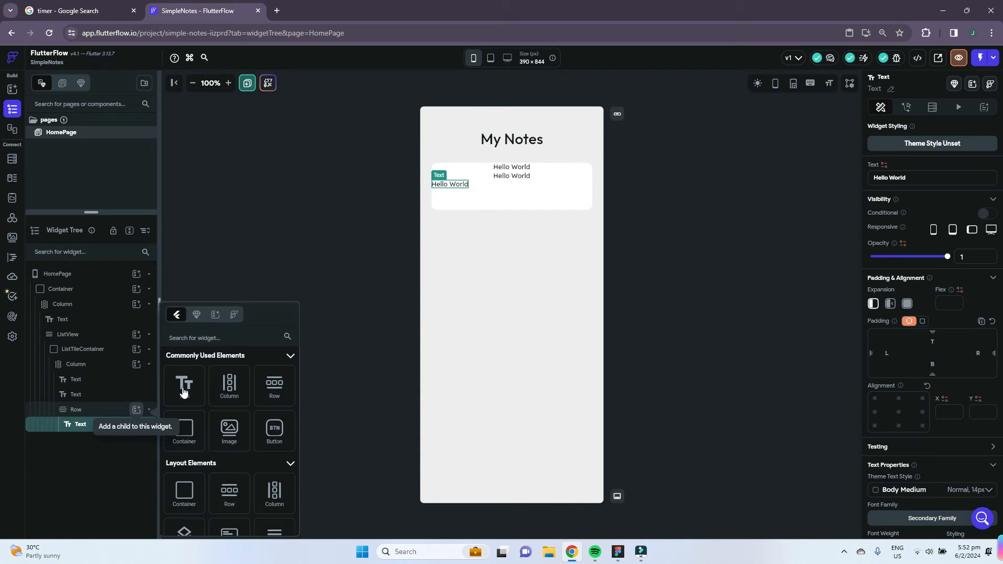
scroll(269, 431, down, 3)
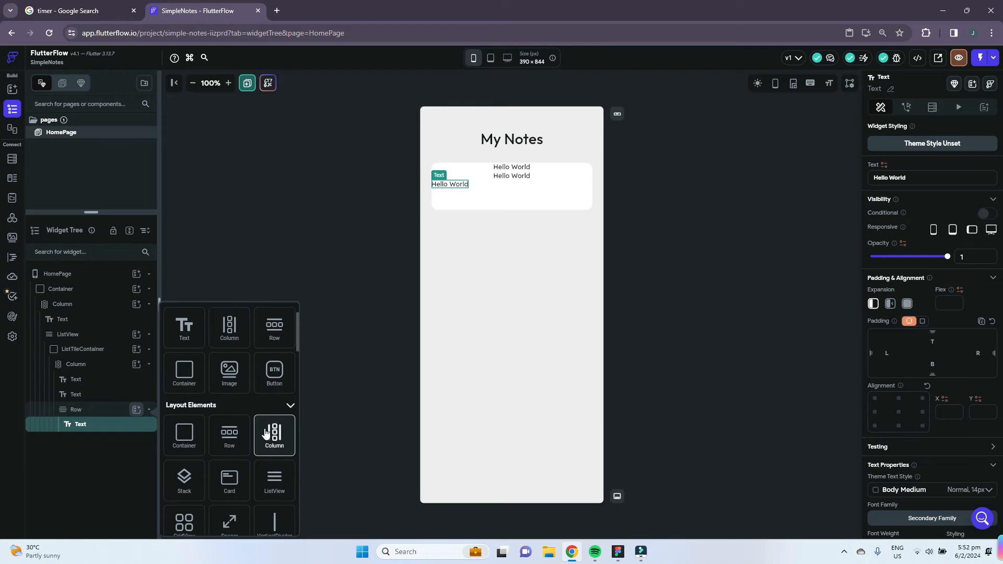
scroll(253, 405, up, 5)
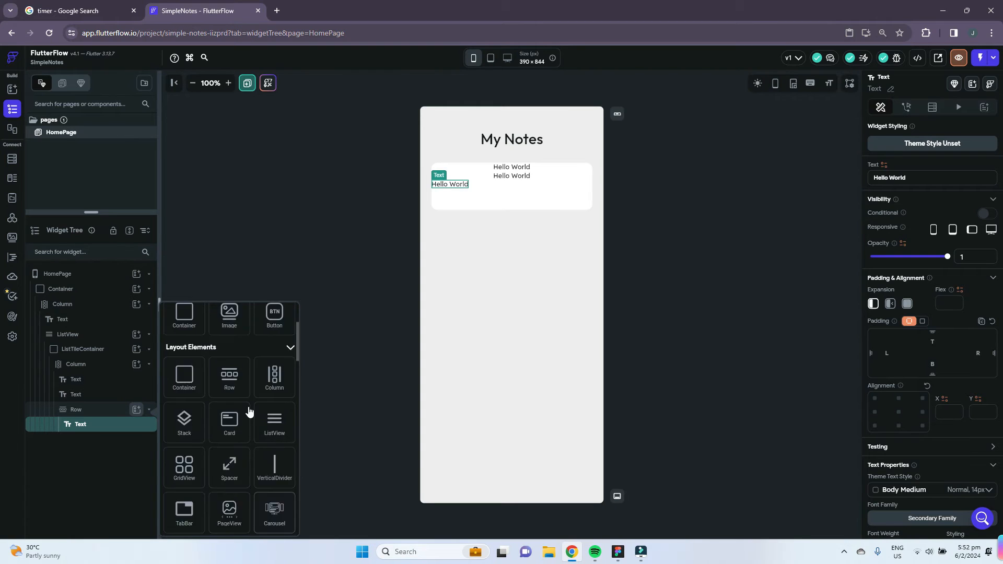
click(231, 338)
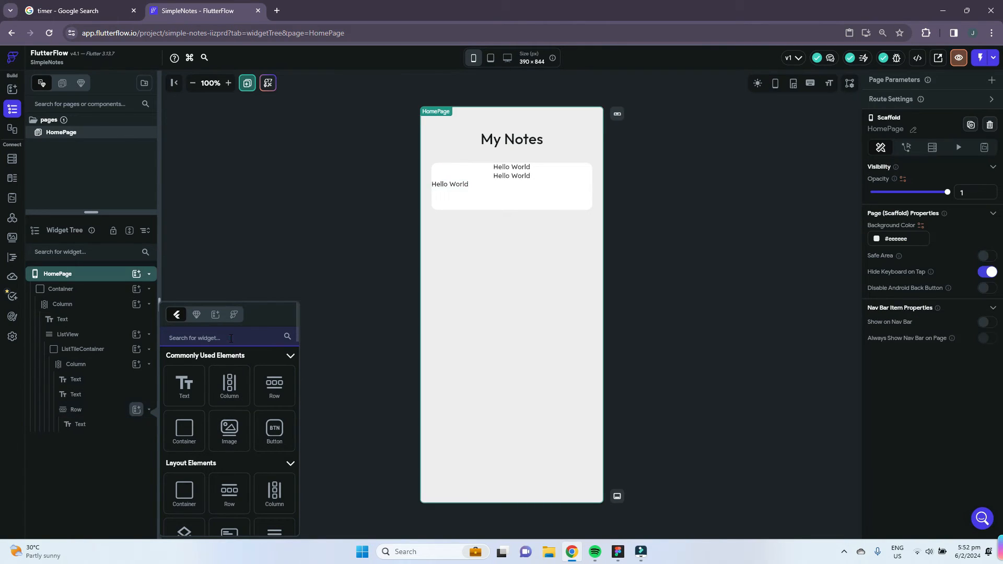
text(Icon)
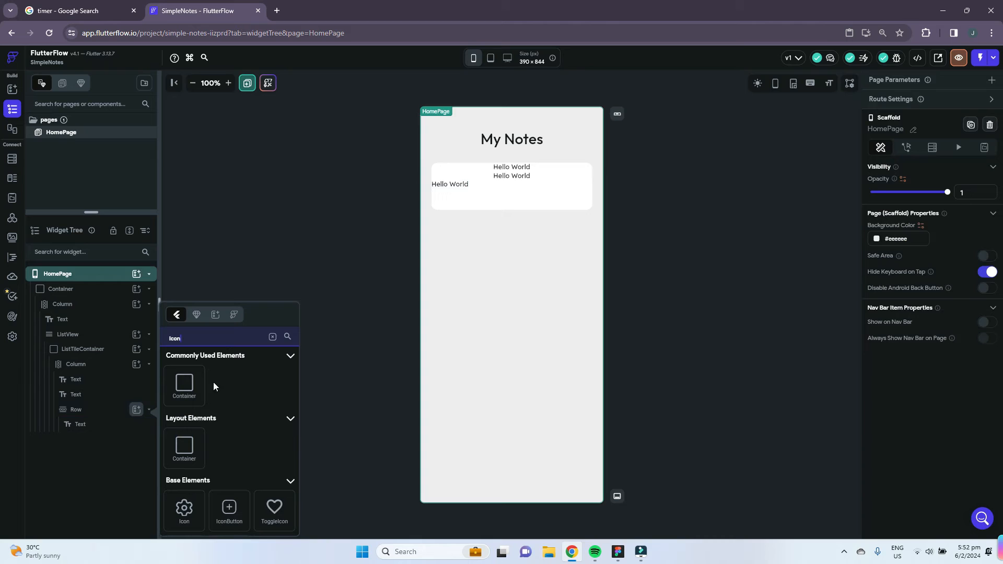
click(189, 517)
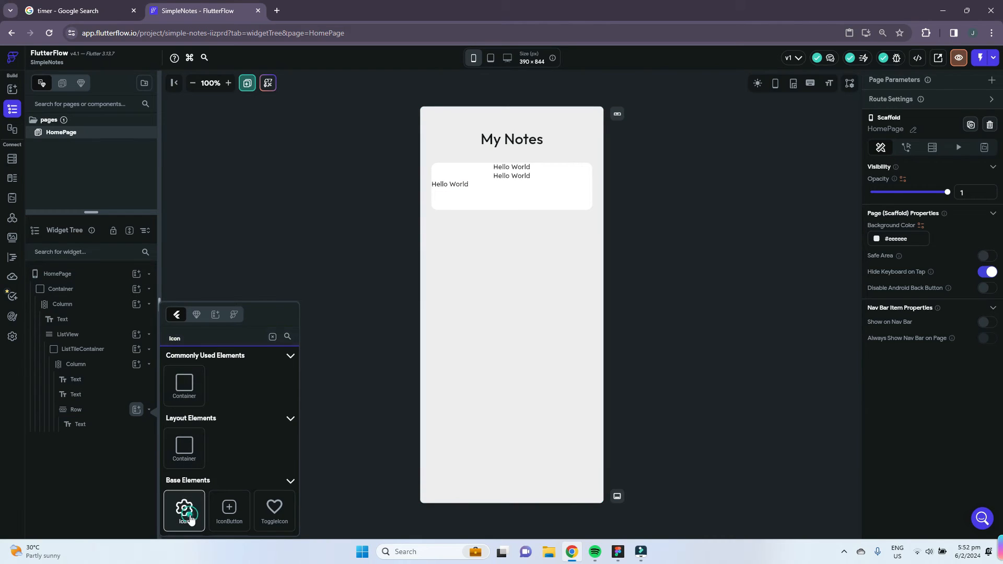
click(716, 209)
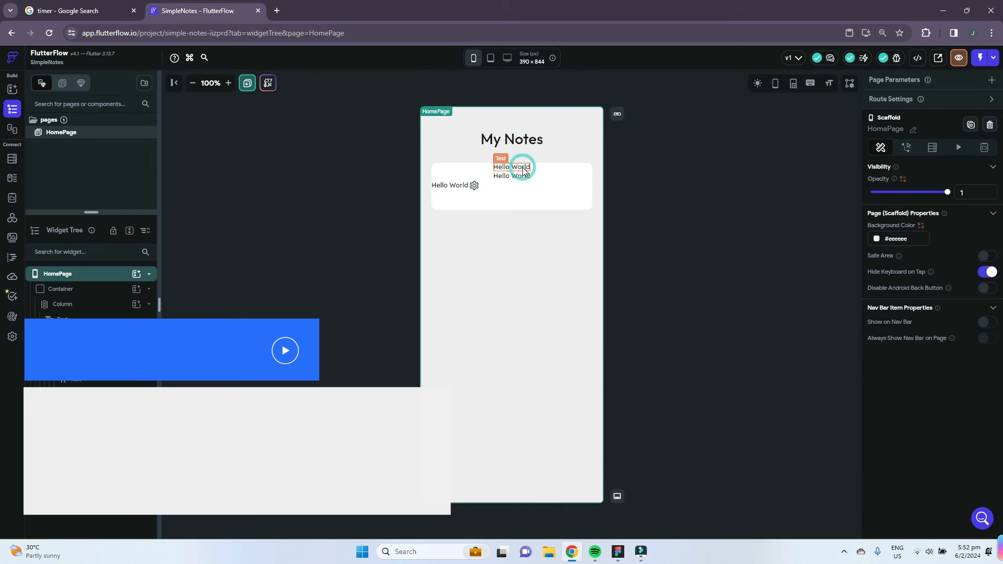
Compare with the note tiles in the Figma mockup and set the tile Column's cross axis alignment to start in FlutterFlow
click(523, 170)
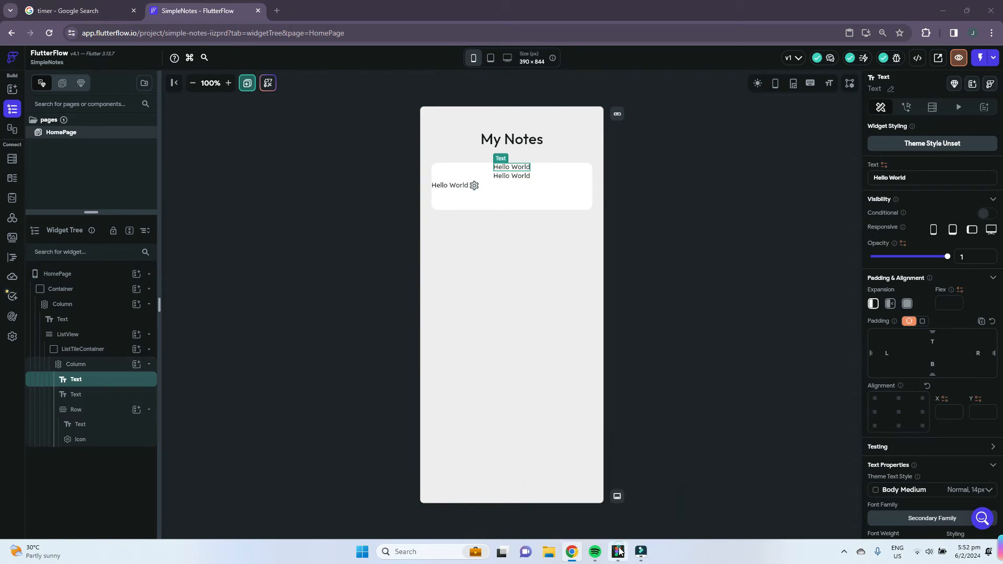
click(618, 552)
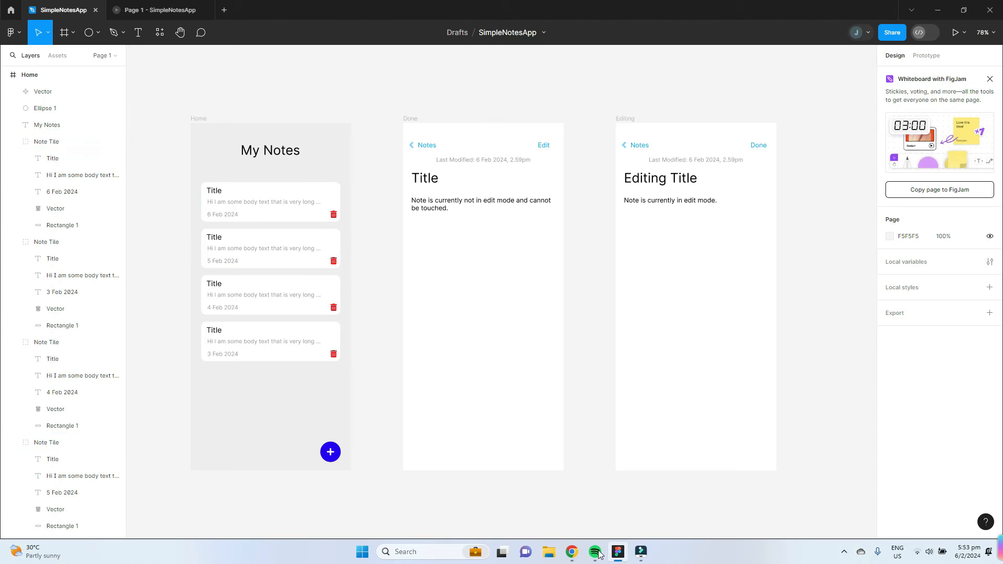
click(571, 551)
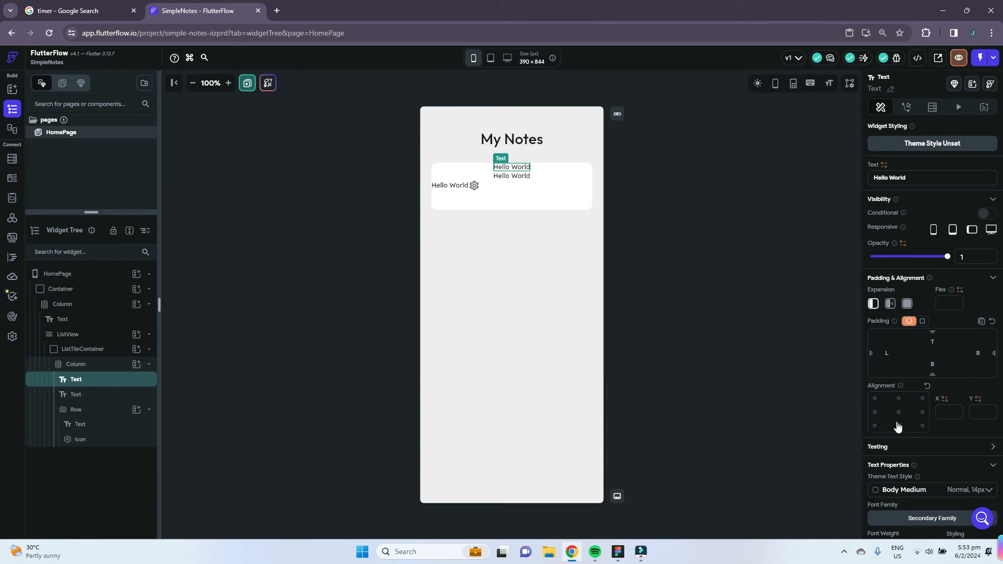
click(88, 368)
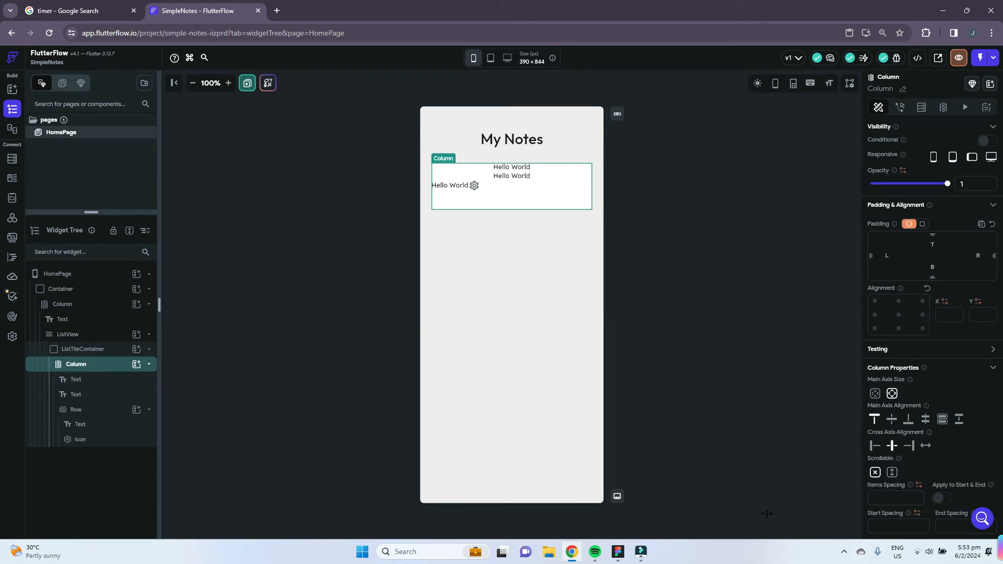
scroll(904, 383, down, 1)
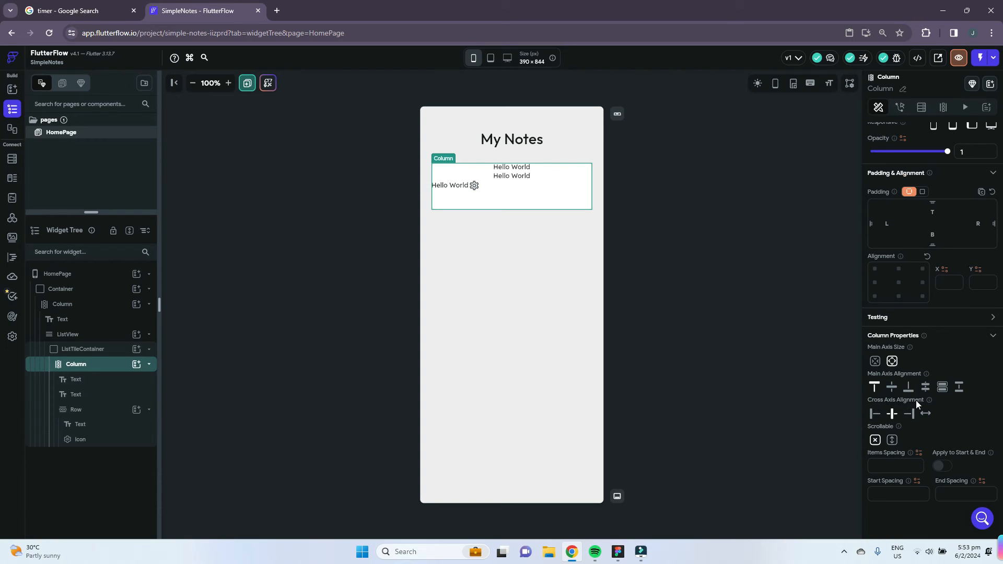
click(874, 413)
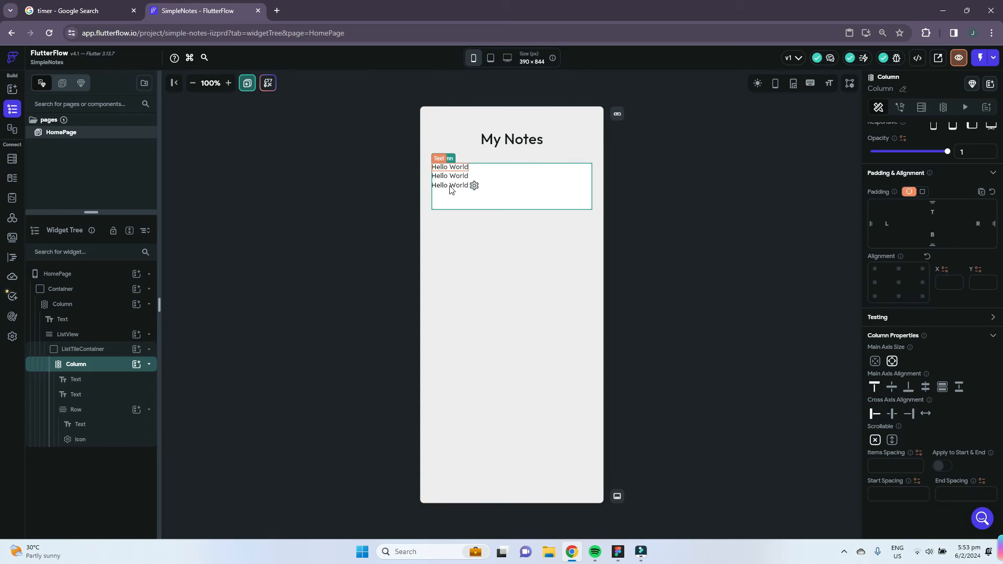
Rename the first Text widget in the tile Column TitleText and set its text to Title
click(86, 382)
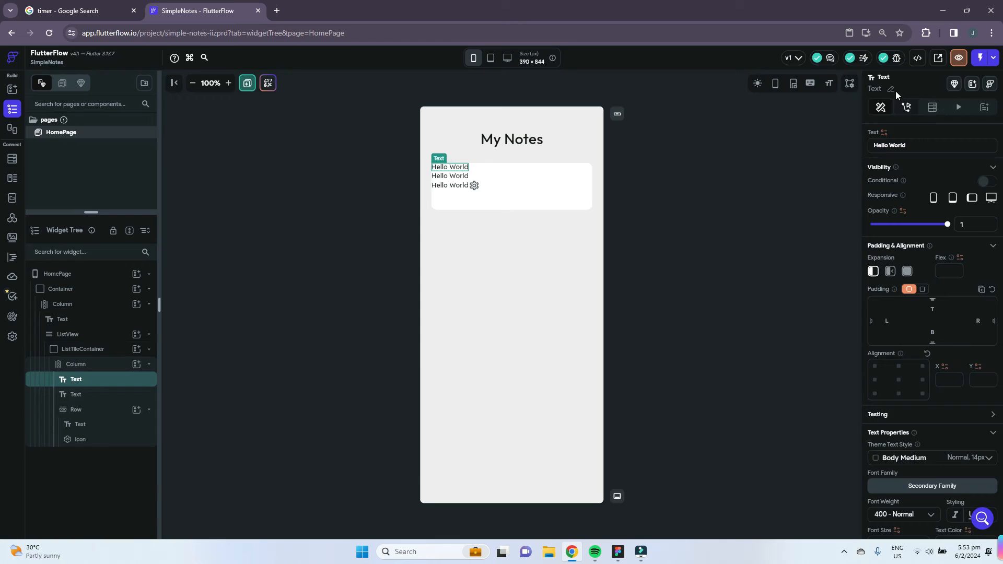
click(891, 89)
text(Title)
click(871, 149)
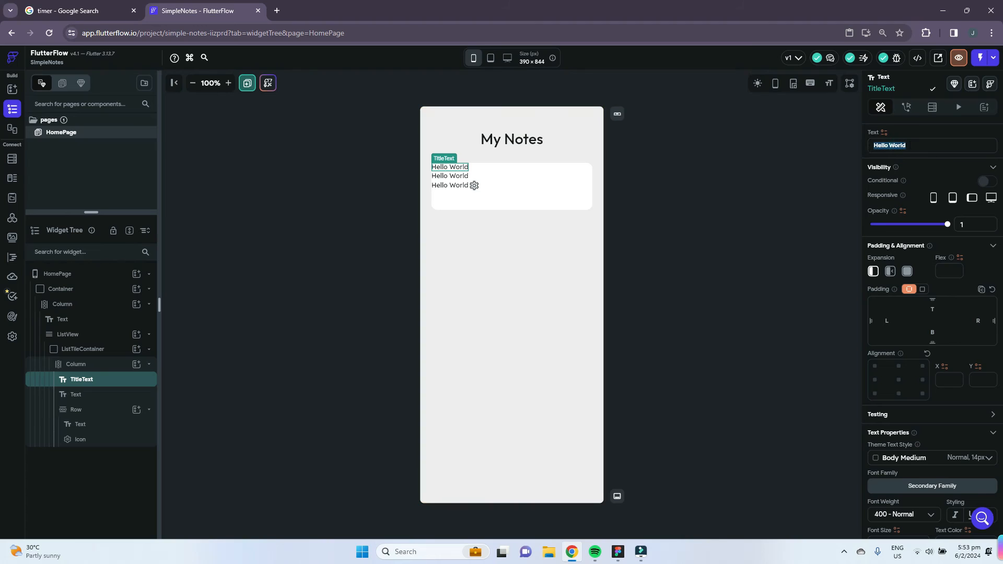
text(Title)
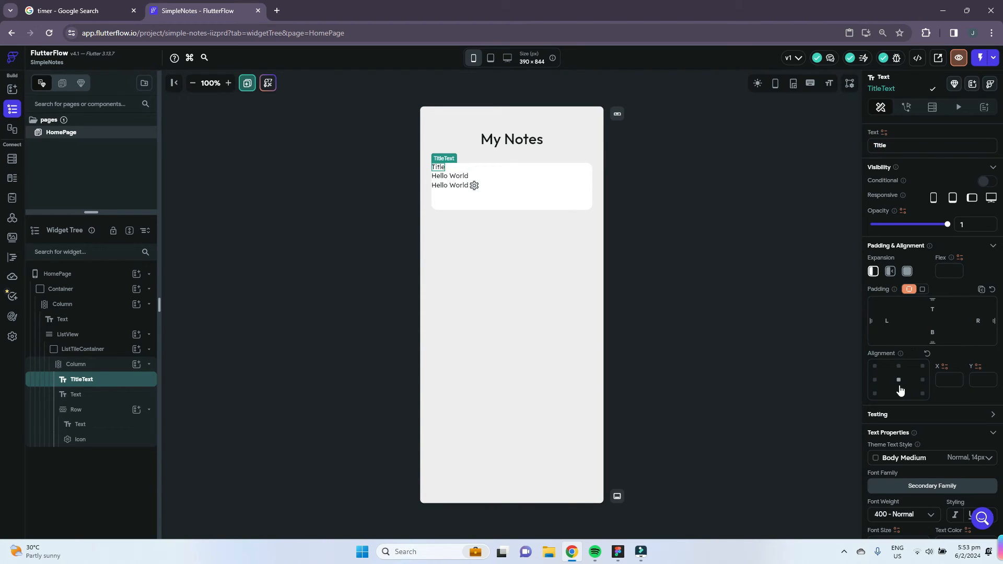
Apply the Title Large theme text style to TitleText
scroll(949, 431, down, 1)
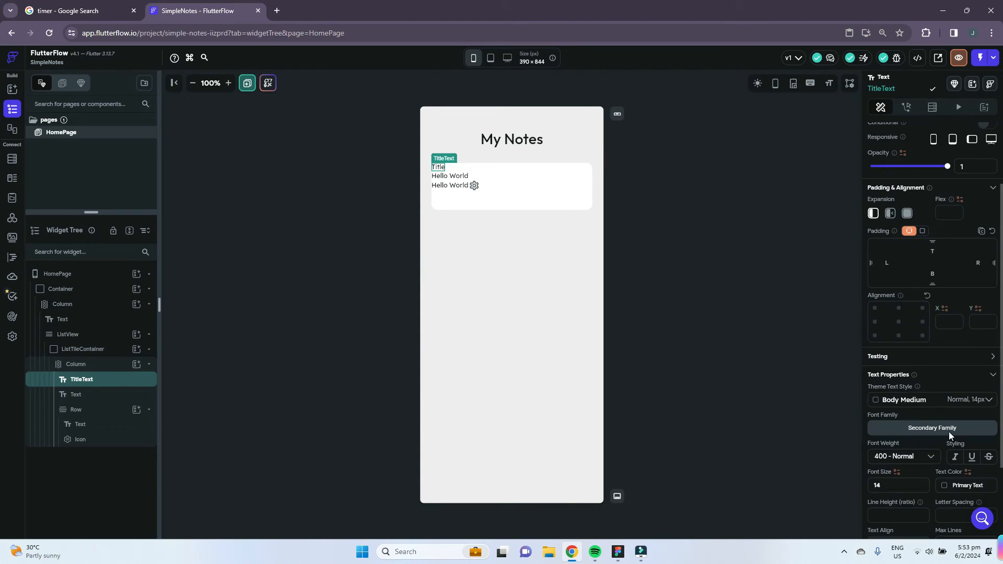
click(989, 402)
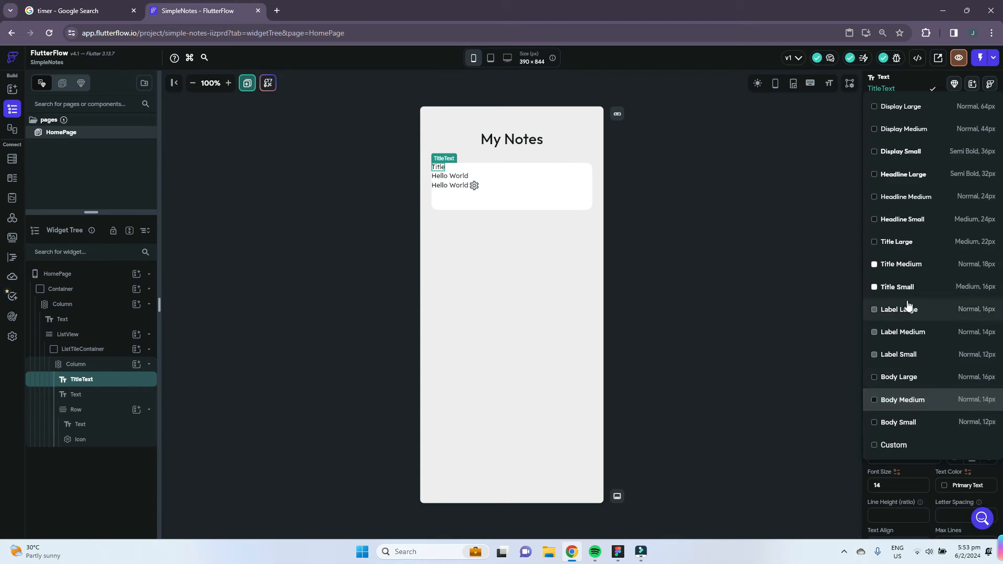
click(928, 243)
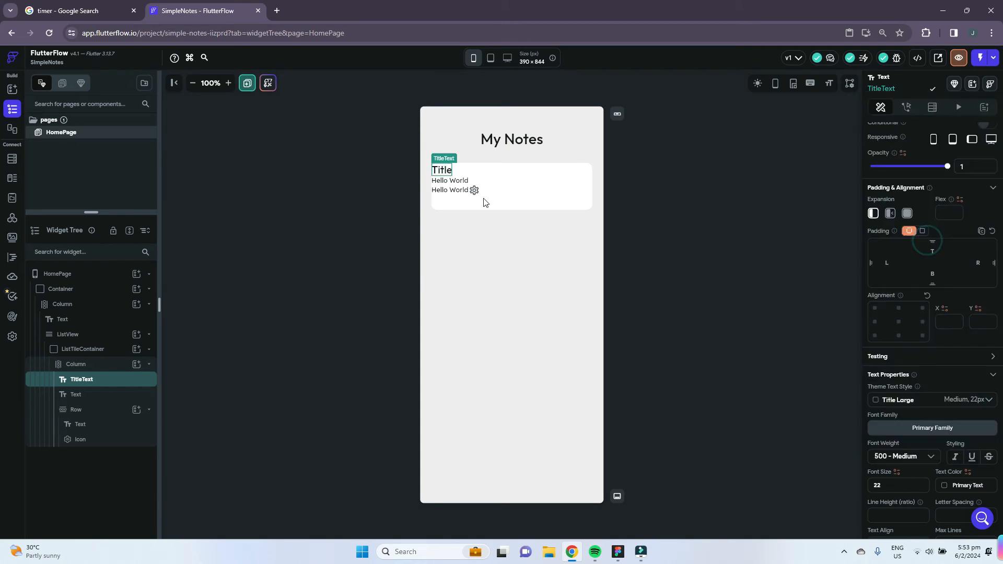
Rename the second Text widget in the tile Column BodyText
click(462, 181)
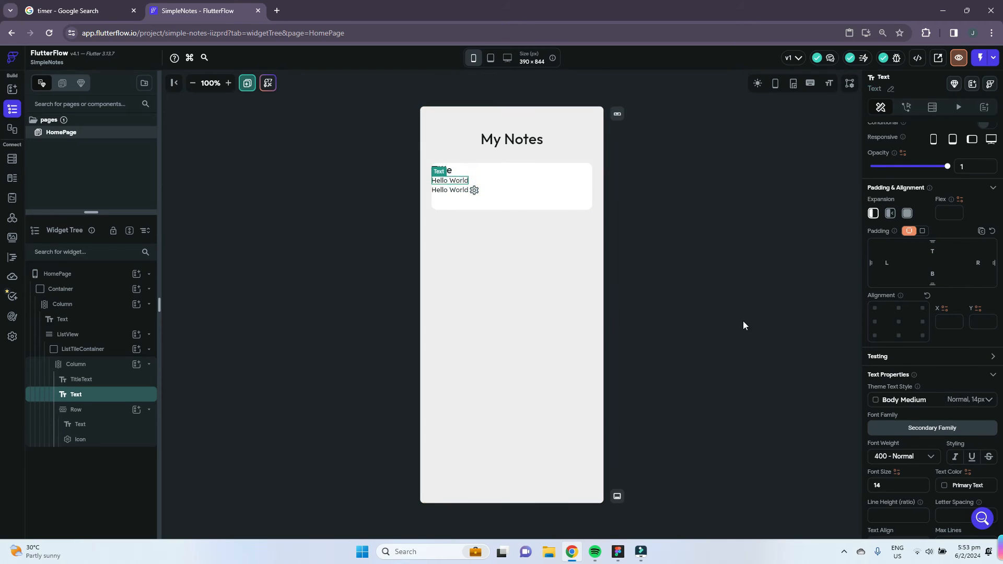
click(890, 89)
text(bodyText)
key(BackSpace)
key(BackSpace)
key(BackSpace)
key(BackSpace)
text(Bodyu)
key(BackSpace)
Apply the Label Medium theme text style to BodyText and to the Text widget in the tile's Row
scroll(951, 397, down, 1)
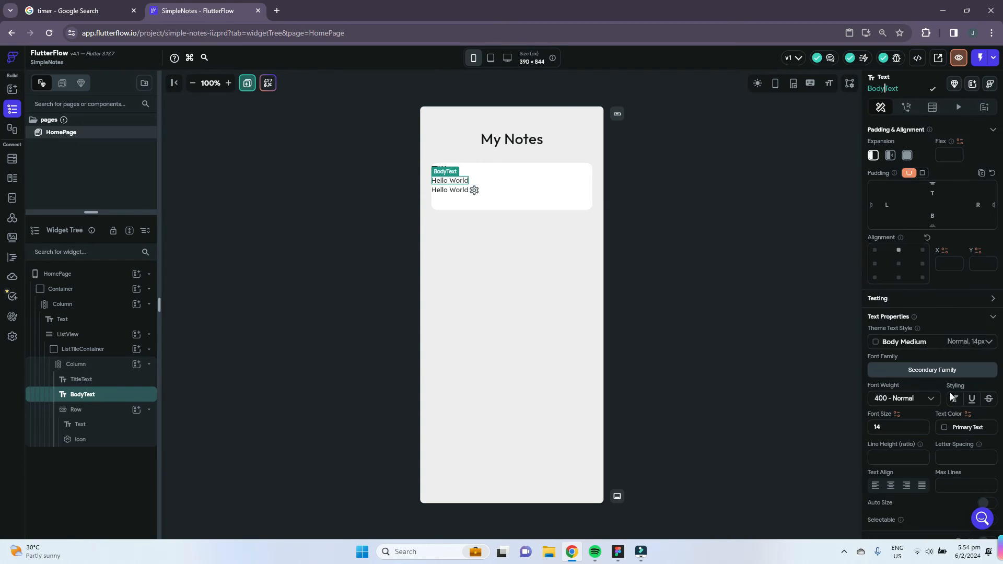
click(978, 341)
click(928, 309)
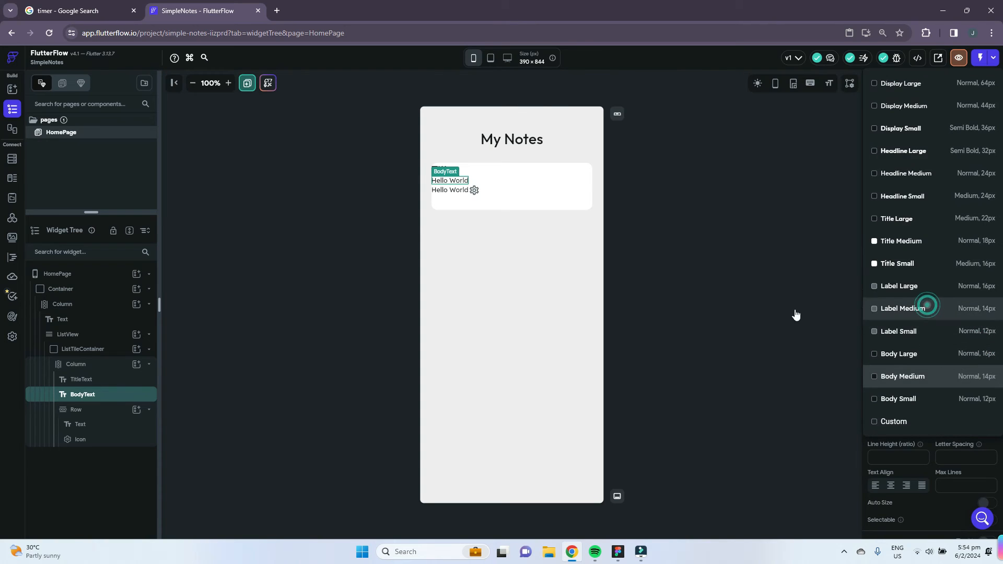
click(449, 194)
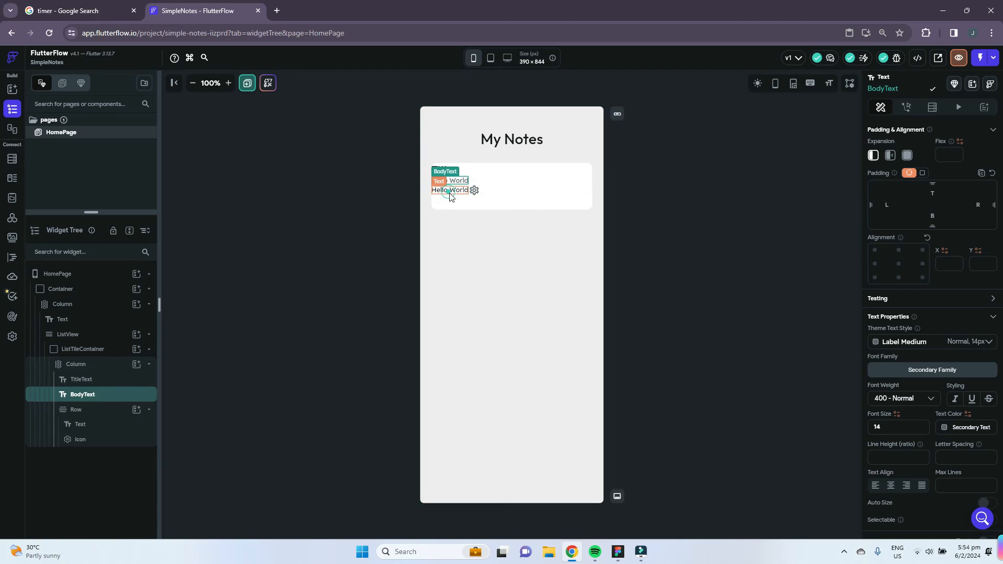
click(950, 343)
click(918, 309)
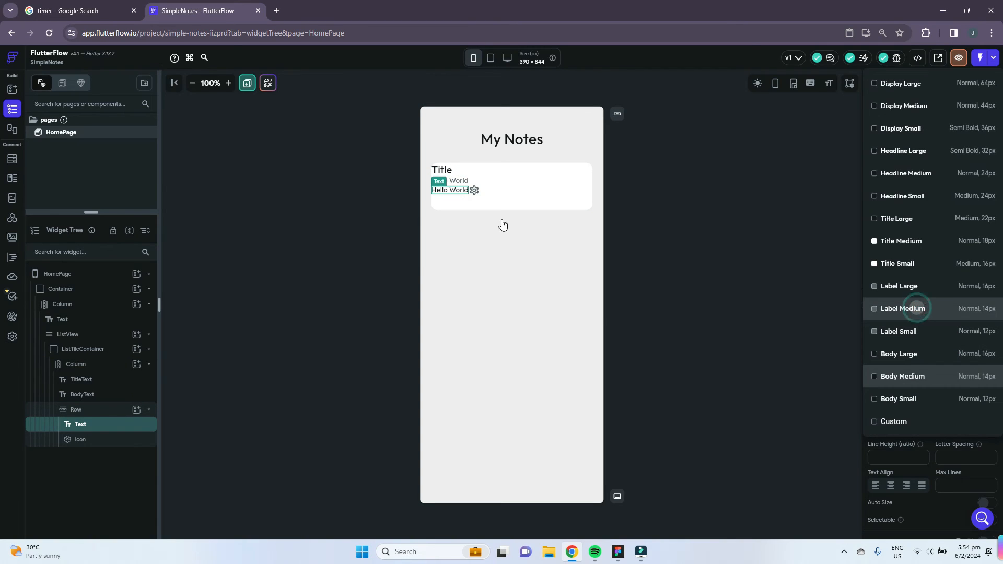
Change the Row's icon to the Material delete icon
click(474, 191)
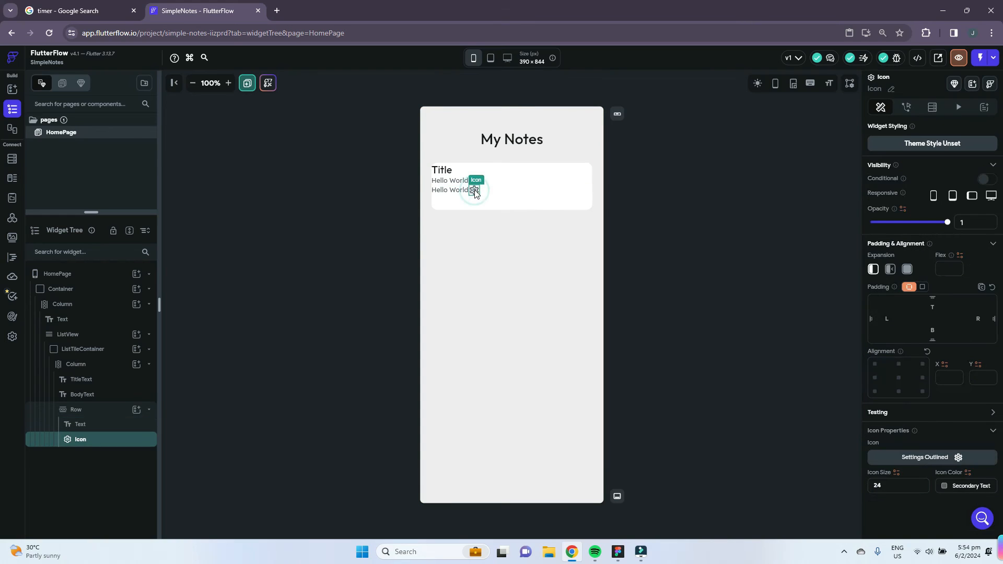
click(955, 461)
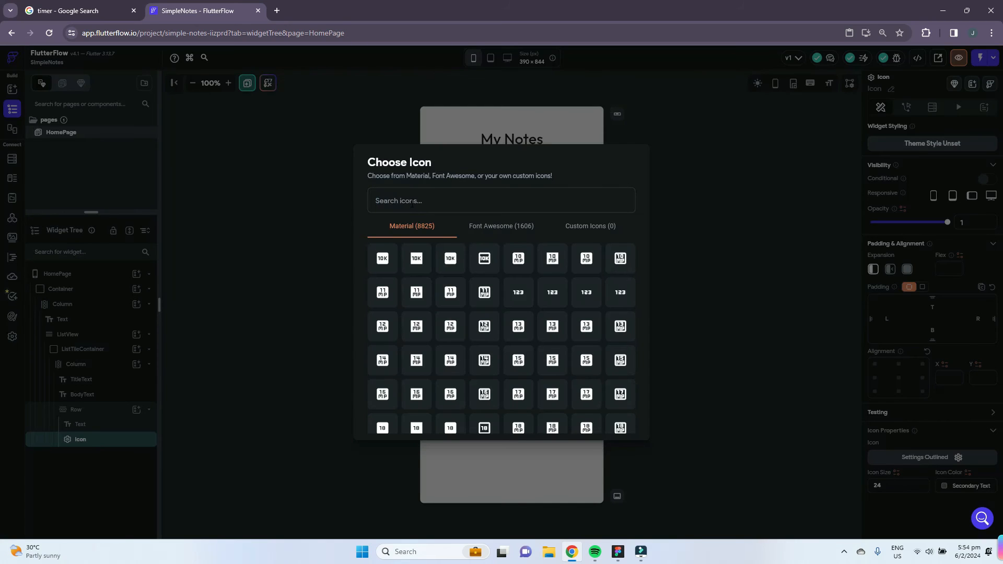
text(delete)
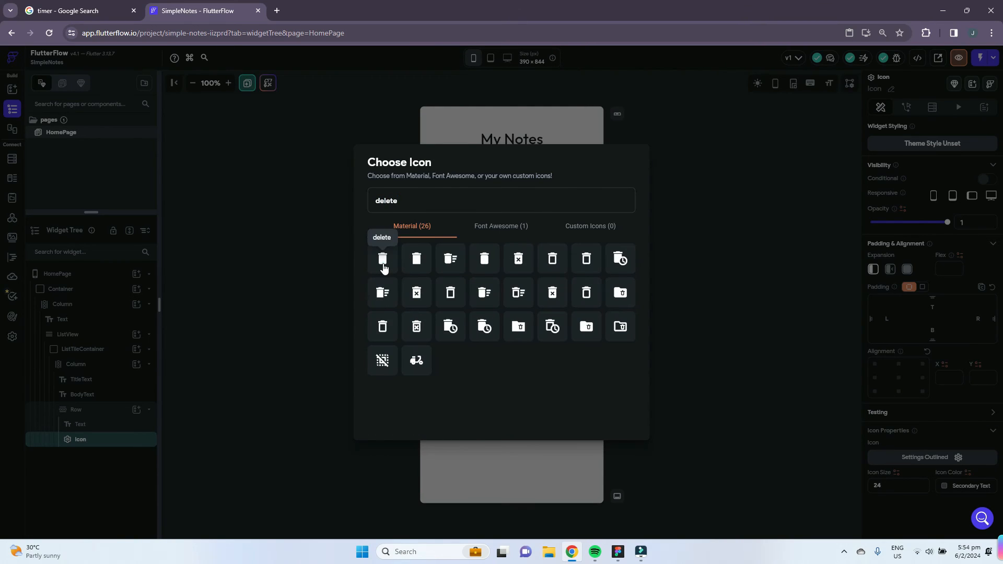
click(383, 261)
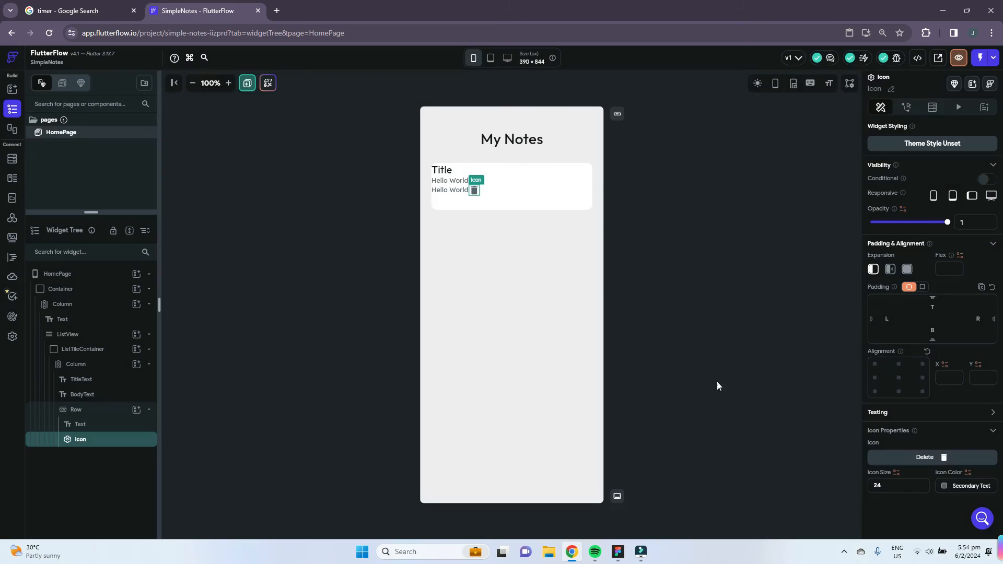
Set the delete icon's color to custom red #FF0000 and its size to 22
click(944, 487)
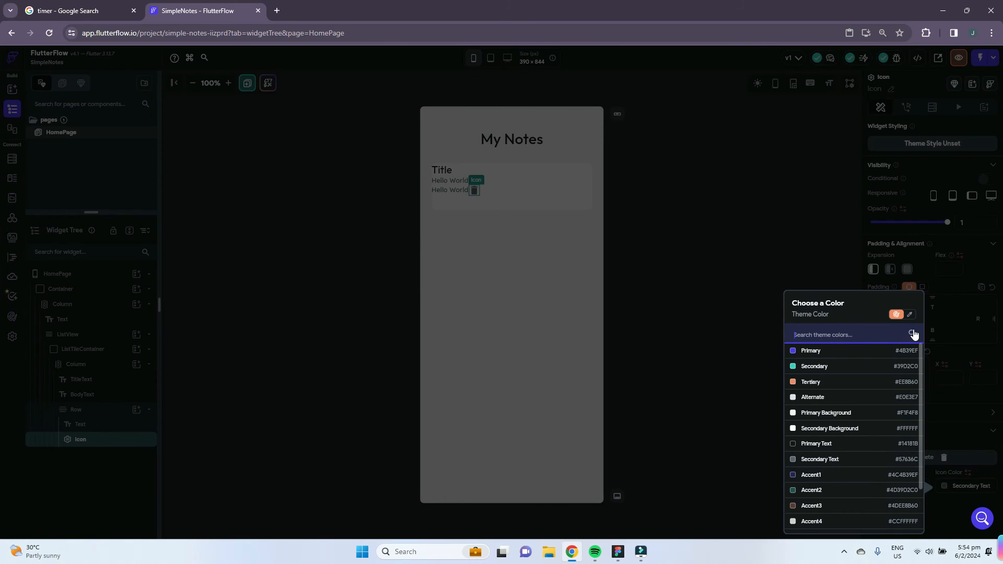
click(908, 315)
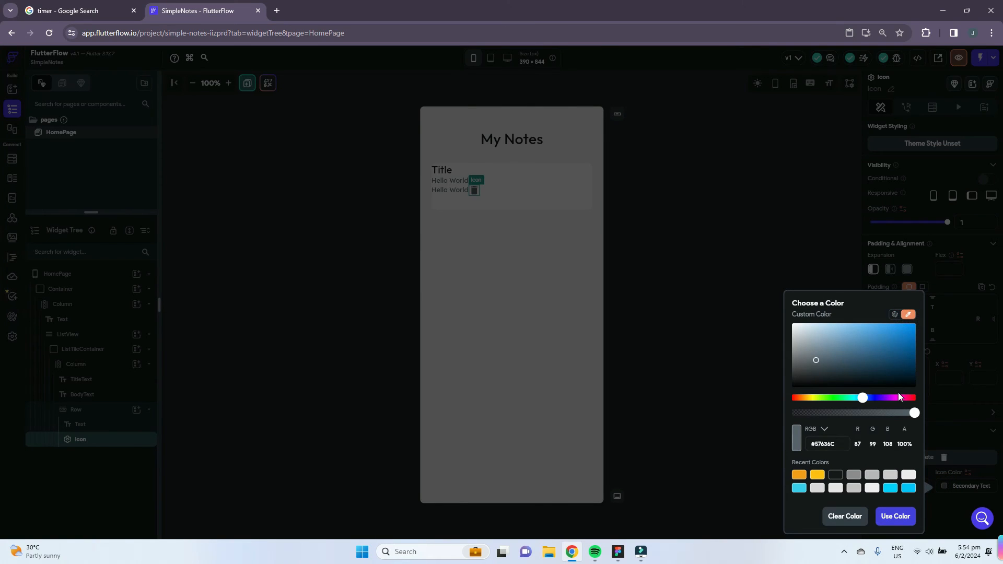
drag(903, 398, 945, 399)
drag(882, 352, 930, 305)
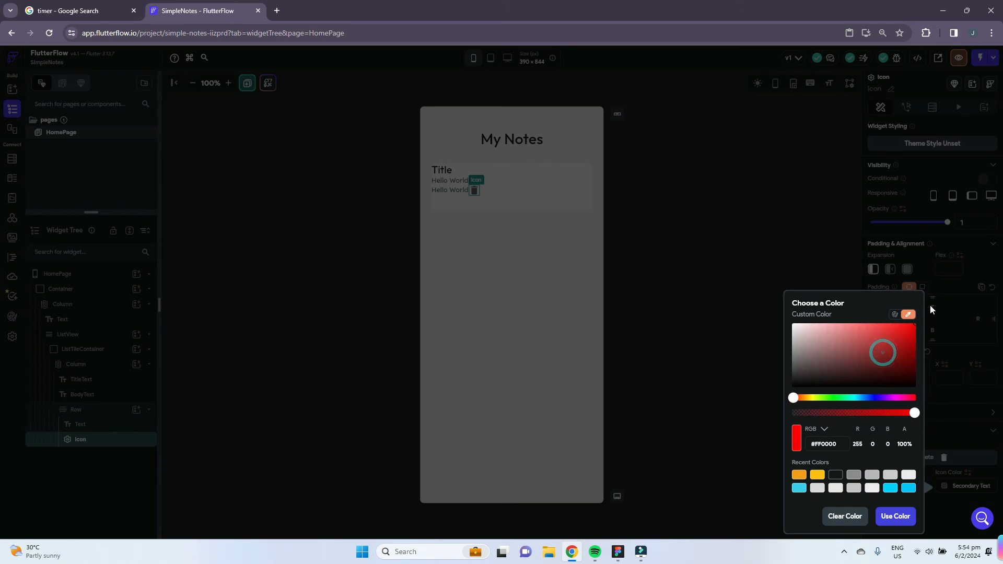
click(886, 514)
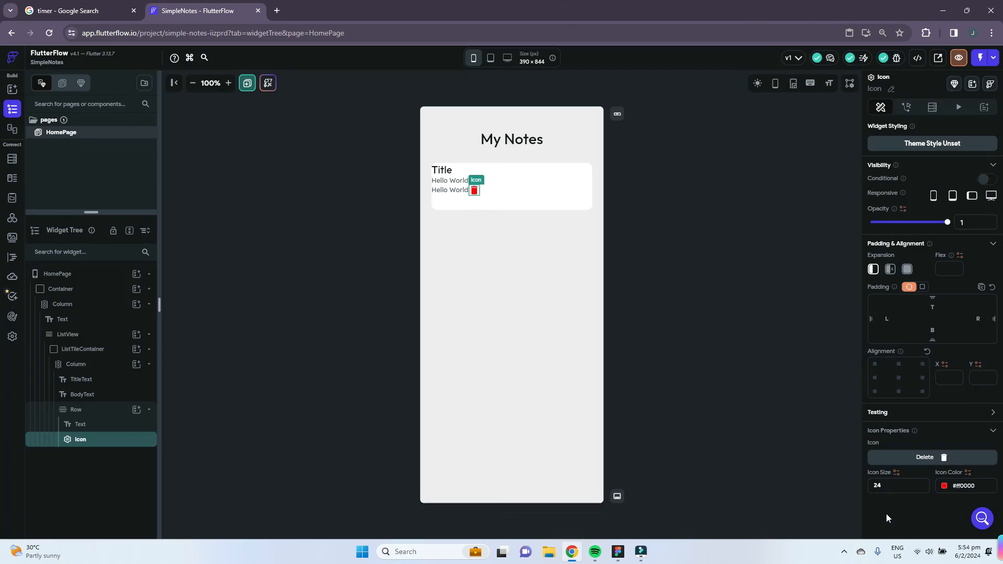
click(901, 487)
text(22)
click(636, 315)
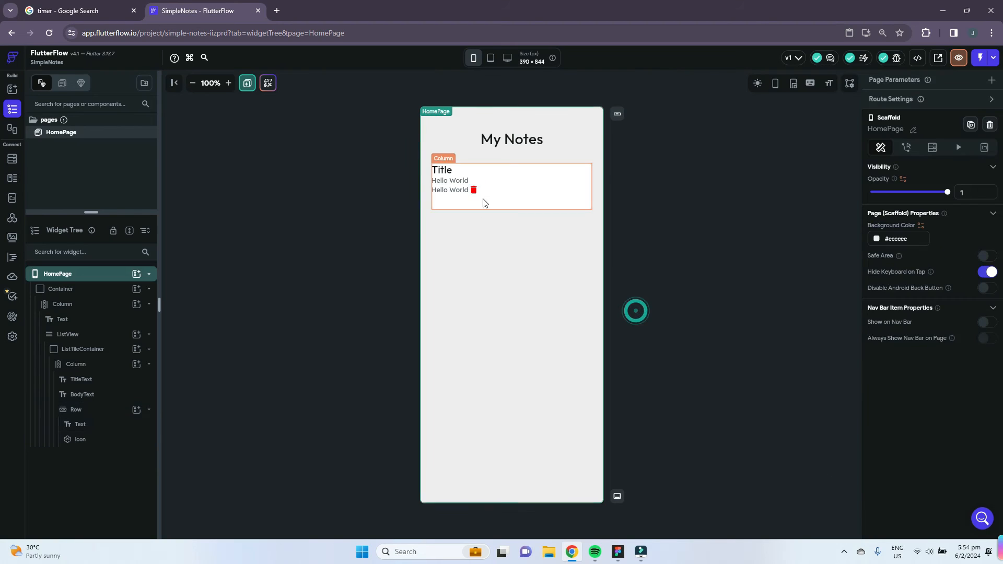
Set the tile Column's padding to 12 on the top, left and right and 6 on the bottom
click(95, 364)
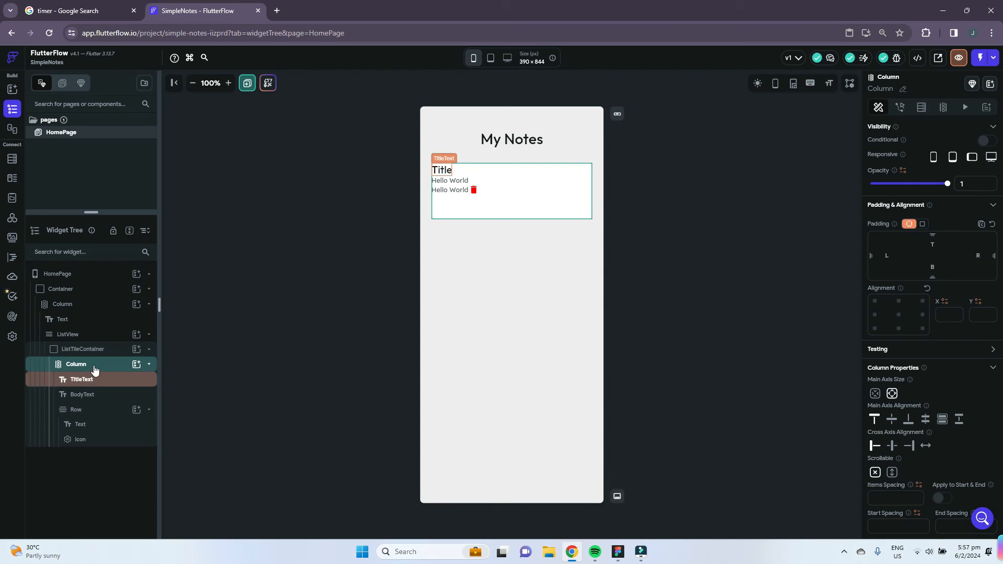
click(94, 366)
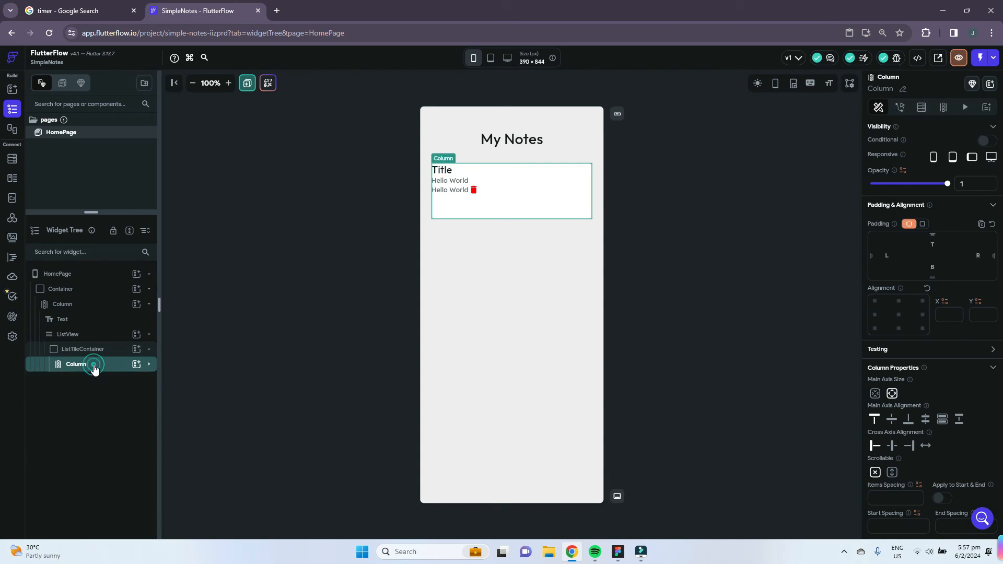
click(99, 370)
click(107, 370)
click(934, 244)
click(933, 244)
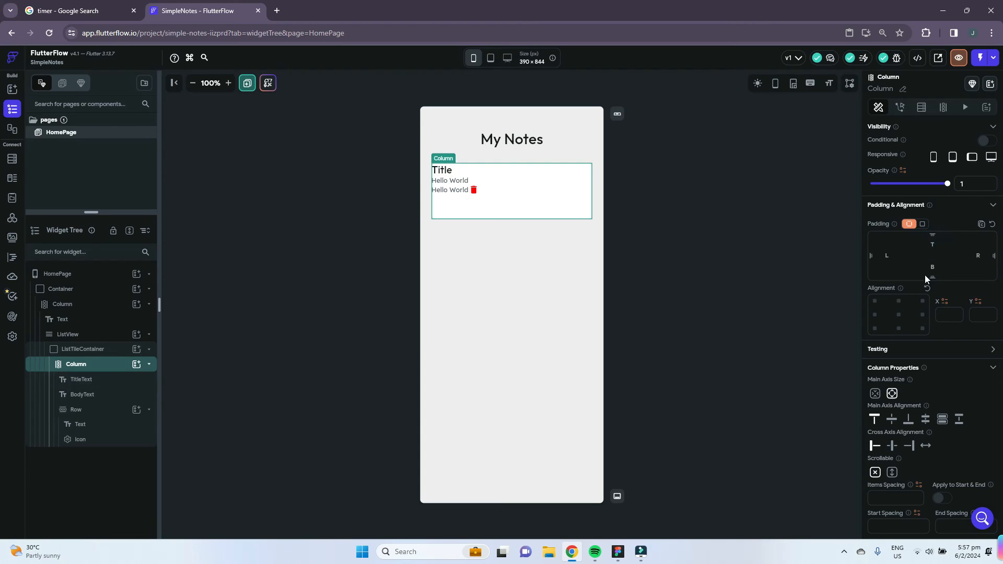
text(12)
click(886, 256)
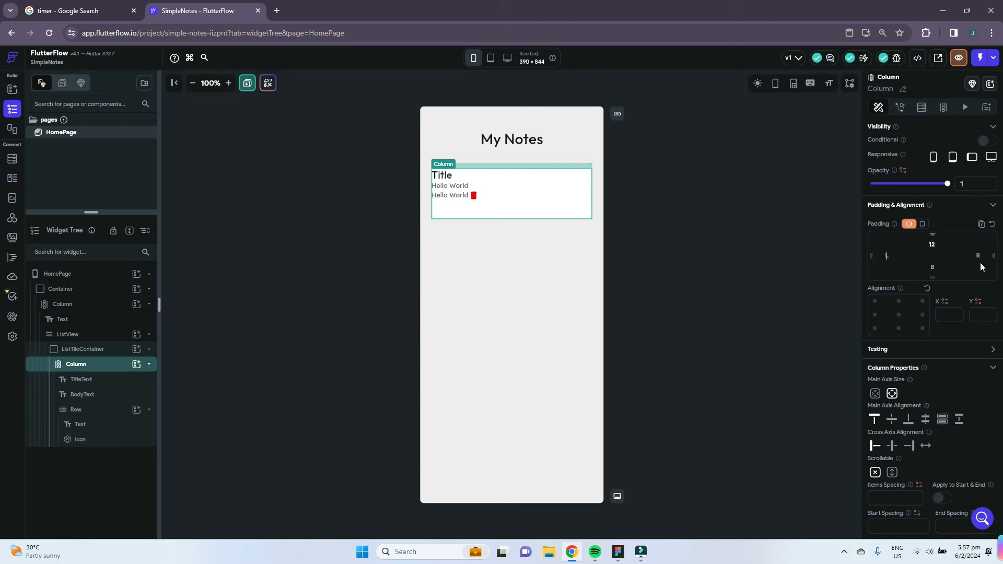
text(12)
click(978, 256)
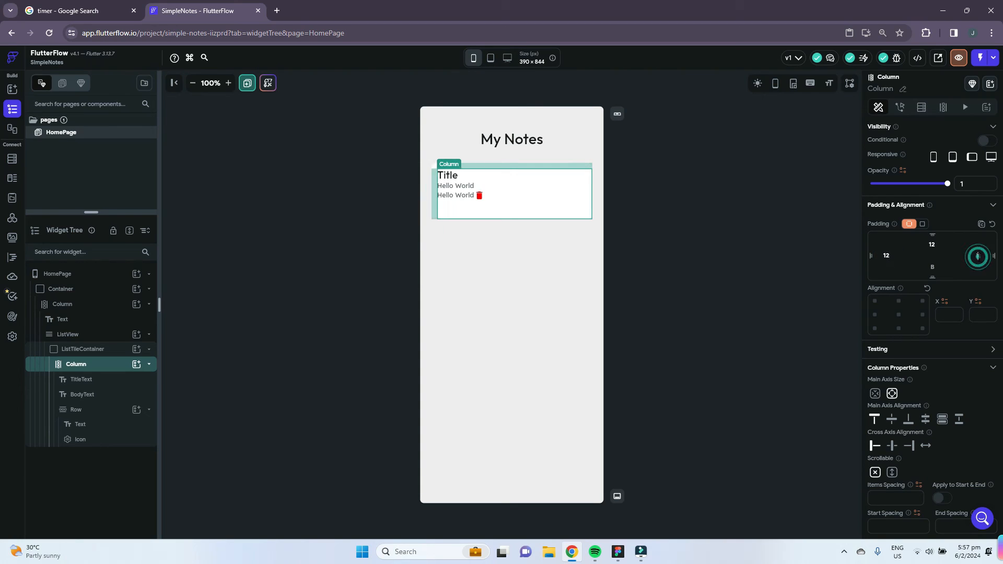
text(12)
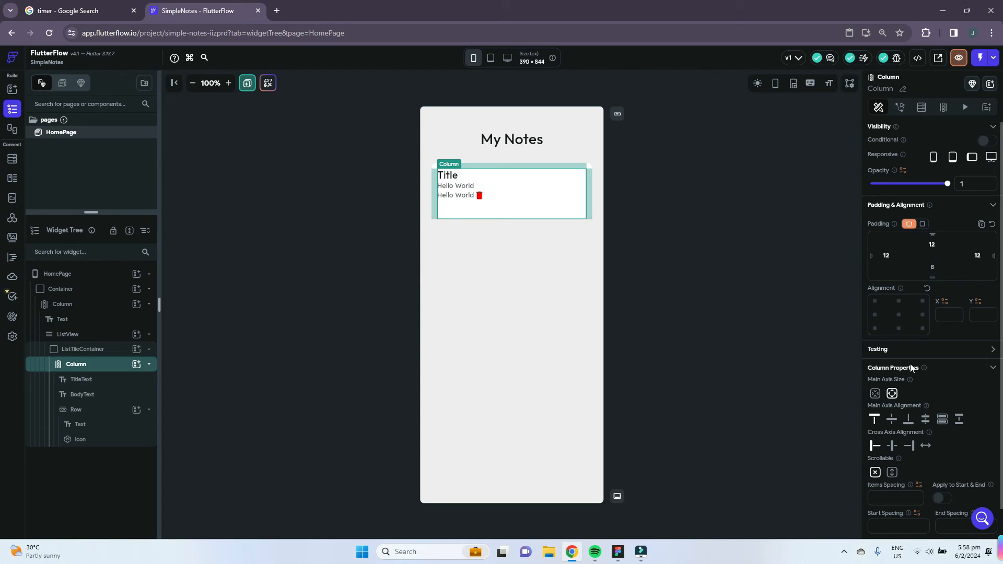
text(6)
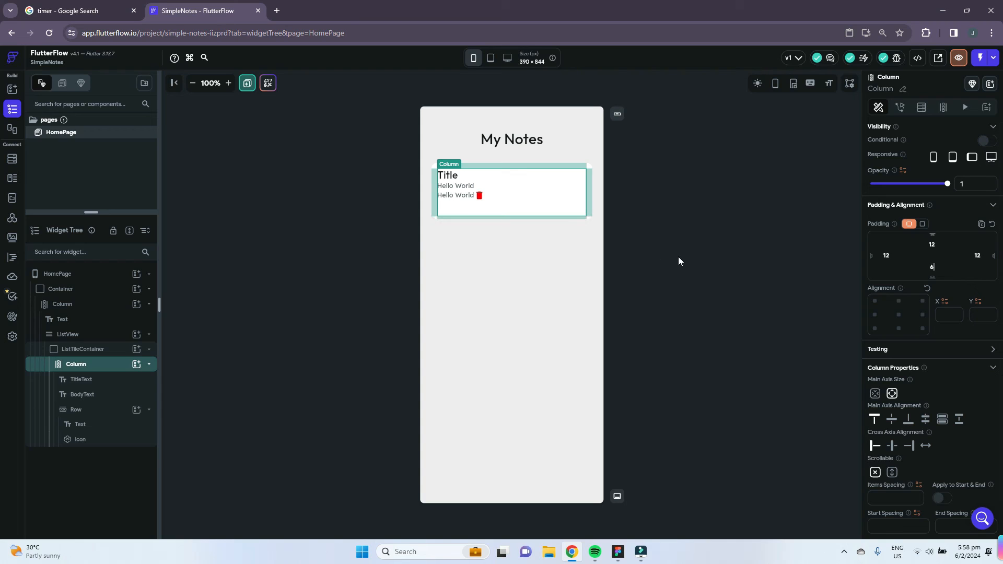
click(681, 228)
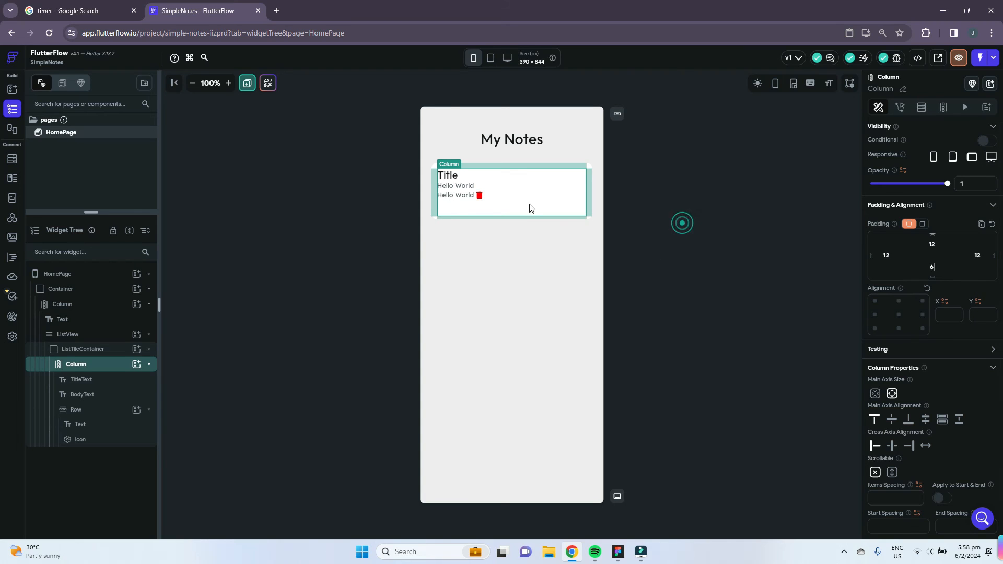
Set the top padding of BodyText to 8
click(453, 178)
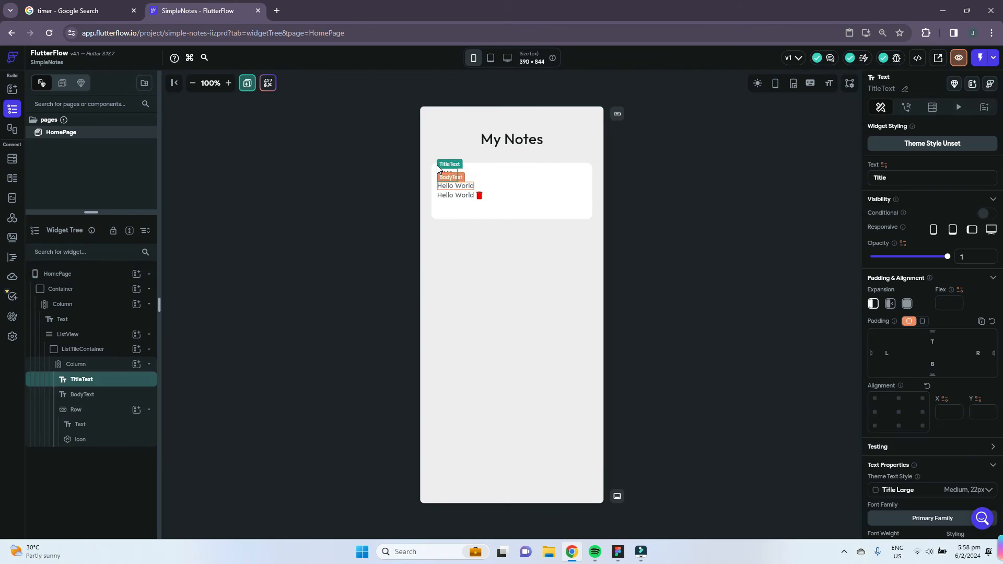
click(454, 188)
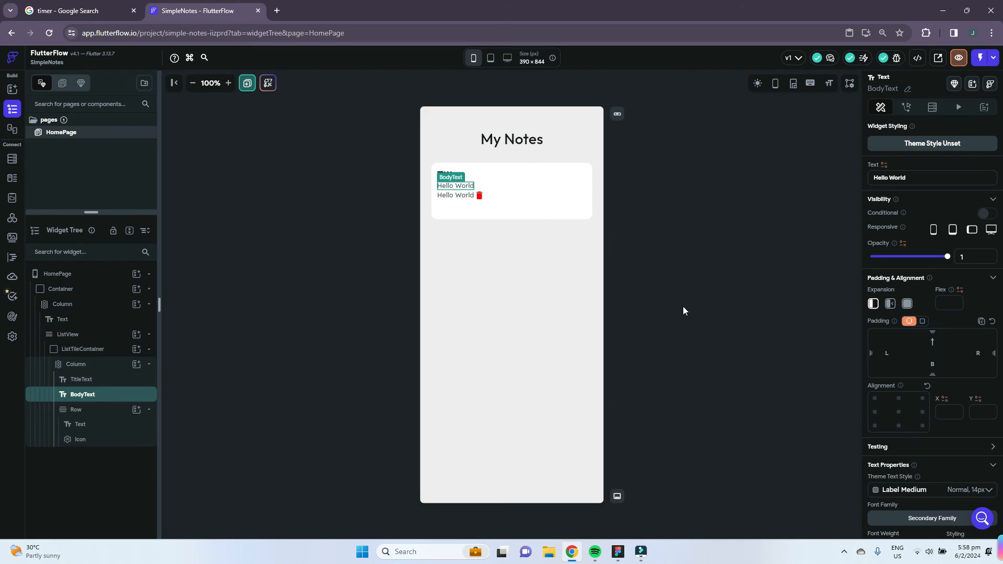
text(8)
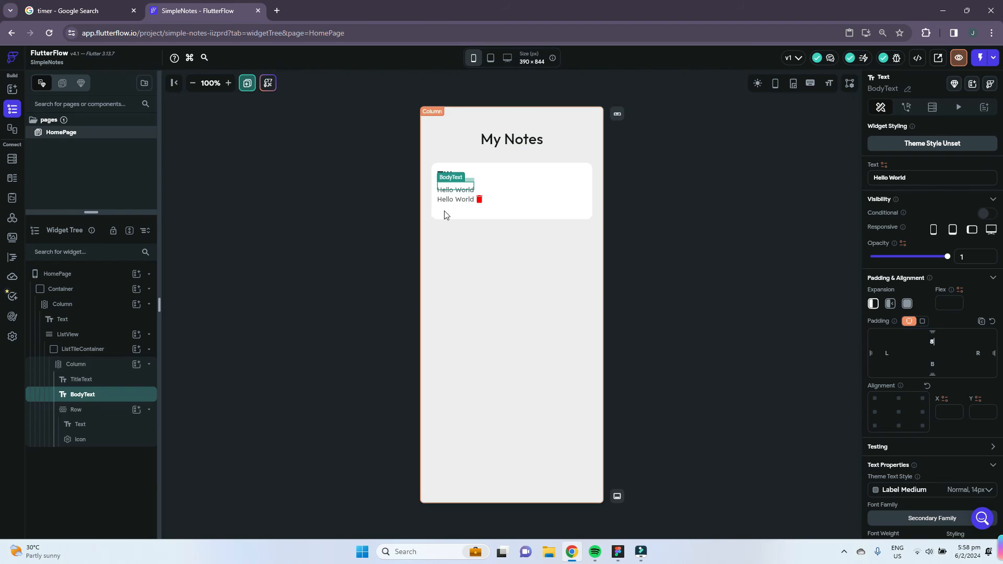
Set the top padding of the Row in the note tile to 12
click(459, 203)
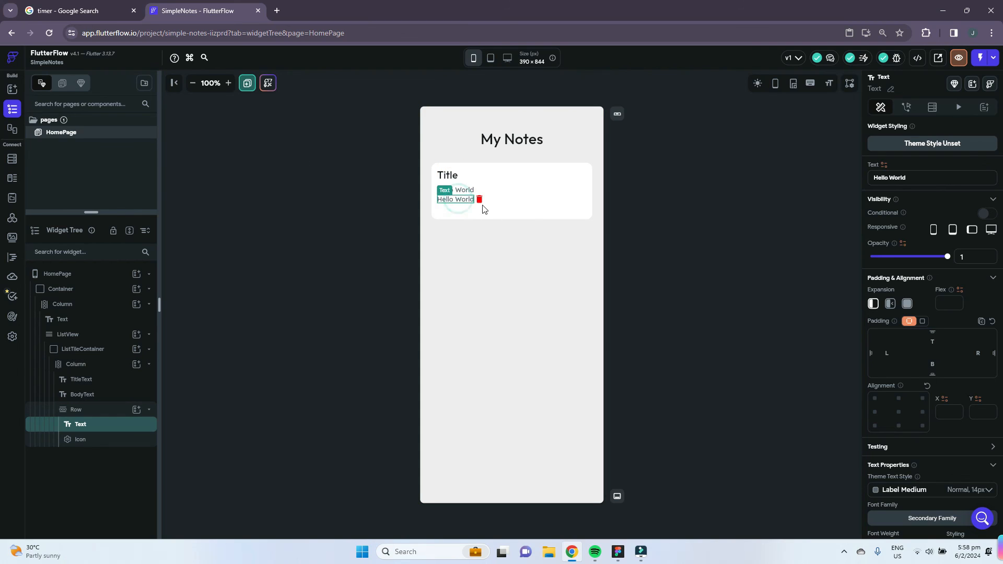
click(91, 409)
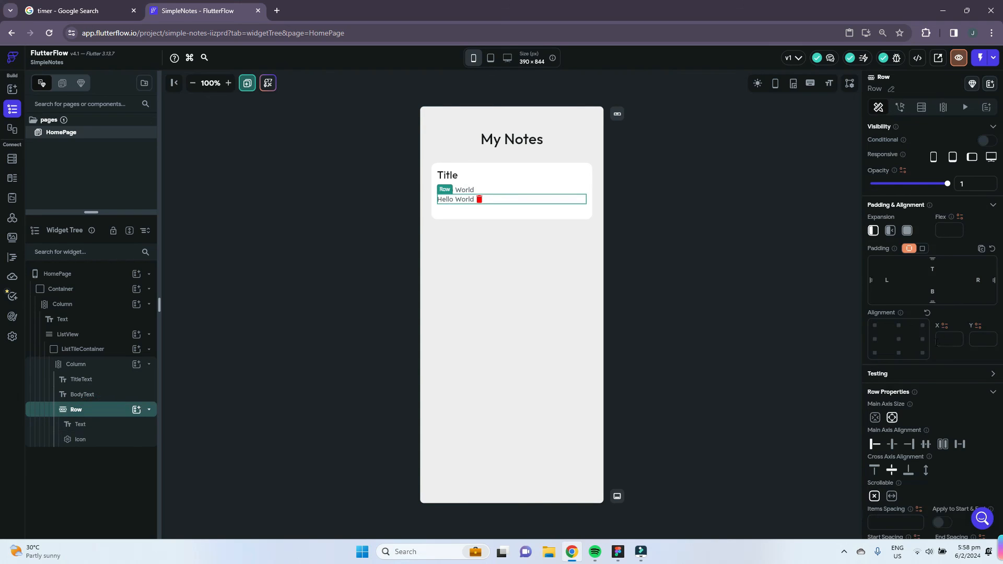
click(936, 270)
click(935, 271)
click(935, 271)
text(12)
click(657, 268)
Check the note tile in the Figma mockup, and in FlutterFlow set the Row's Text widget to Date with Expanded expansion
click(480, 205)
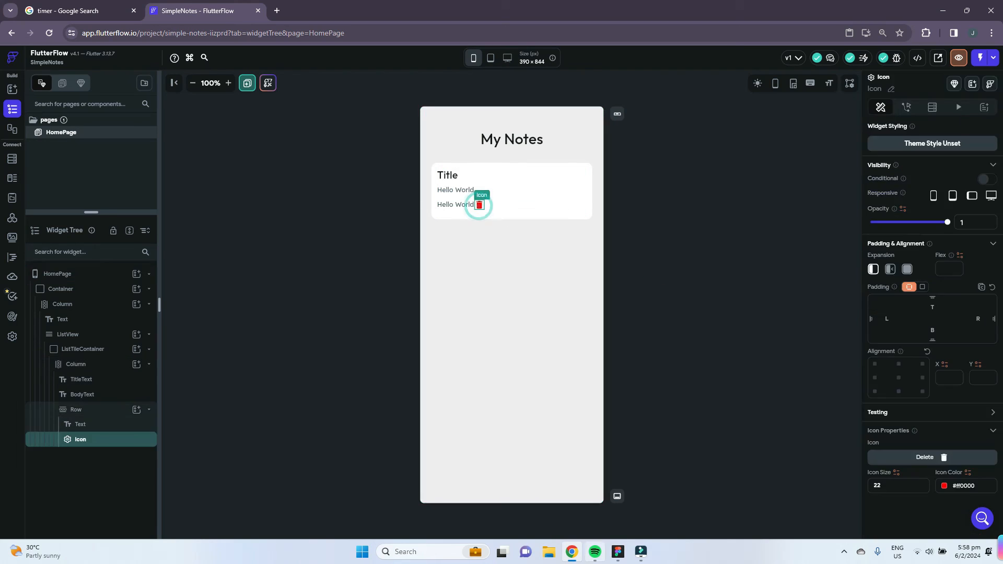
click(618, 551)
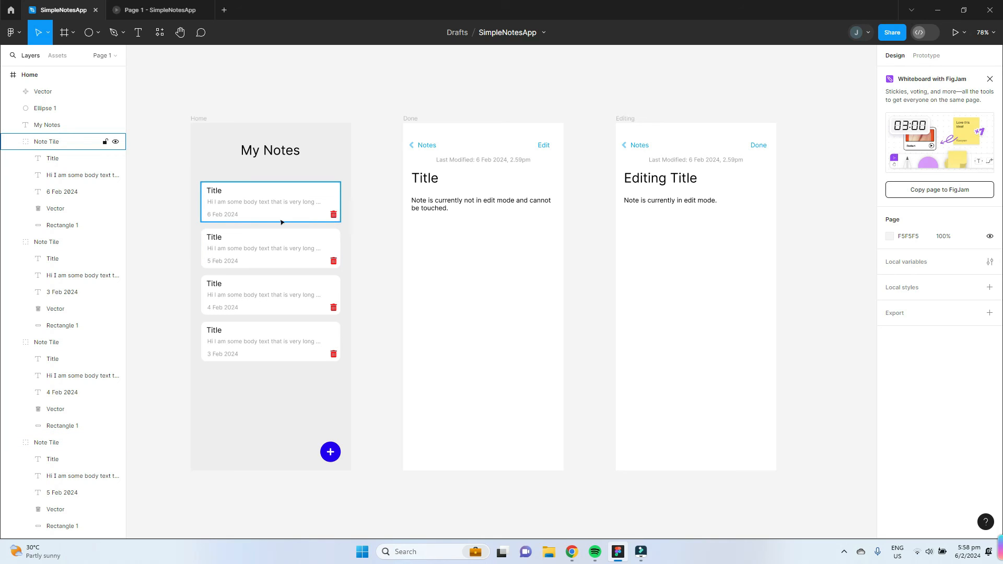
click(572, 552)
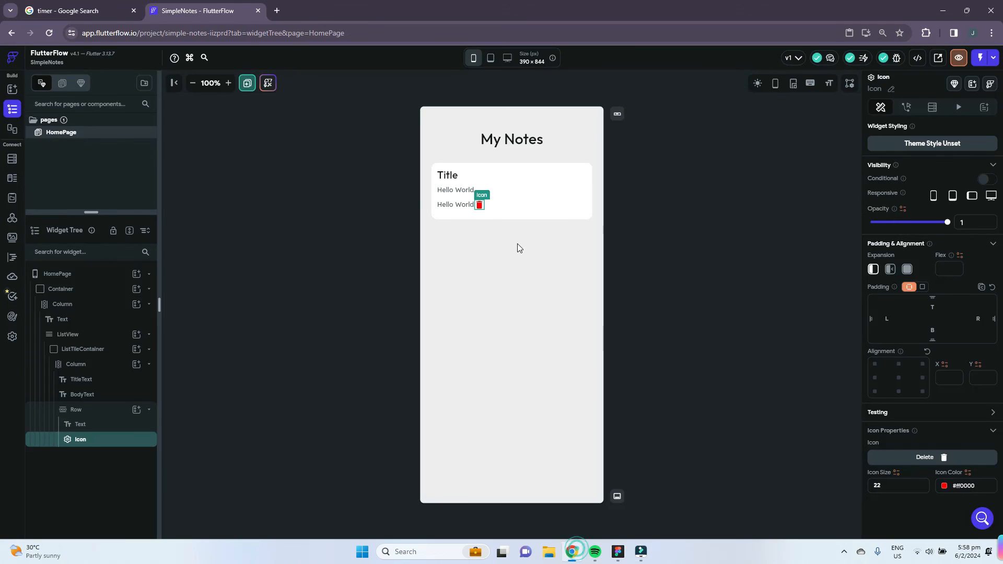
click(460, 204)
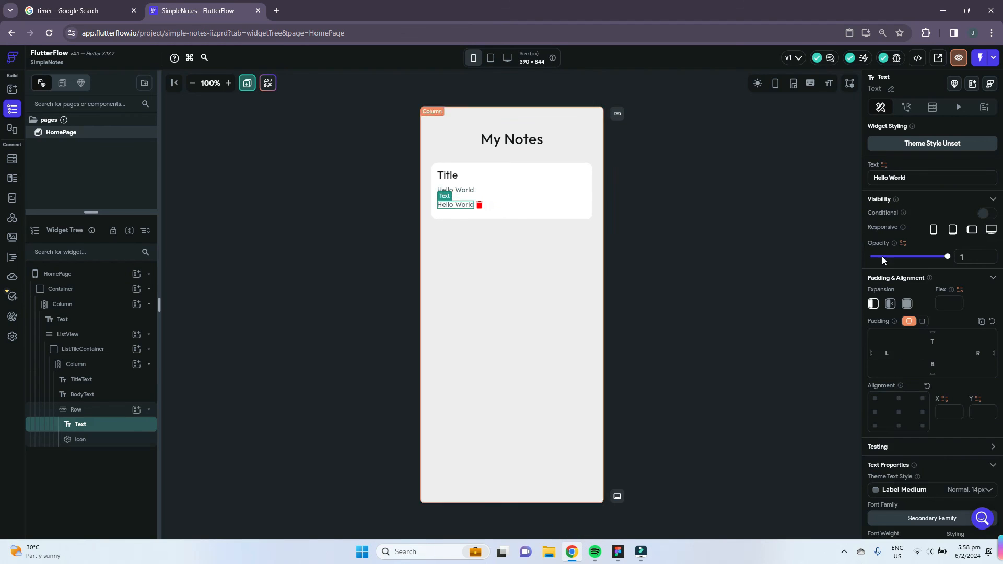
click(923, 178)
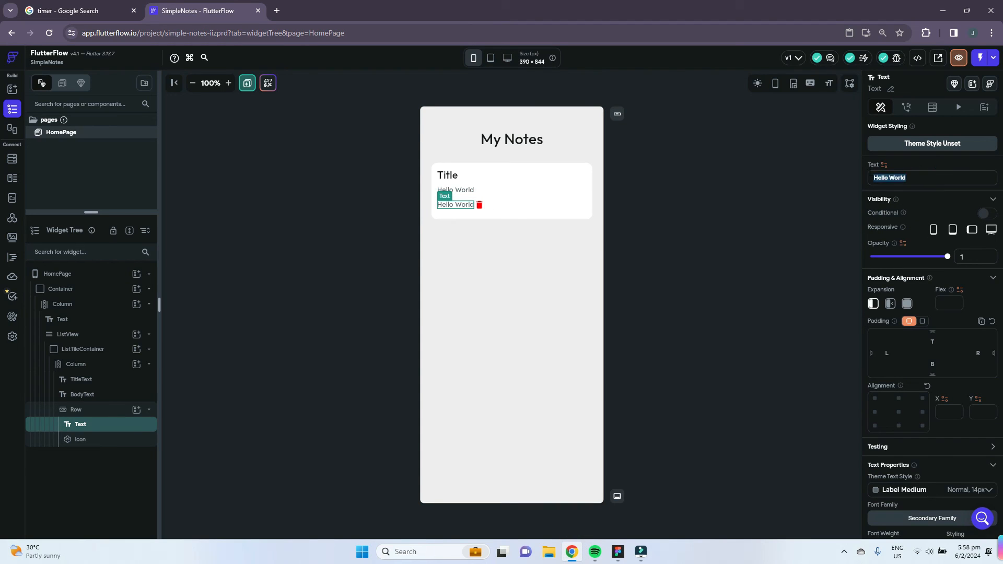
text(Date)
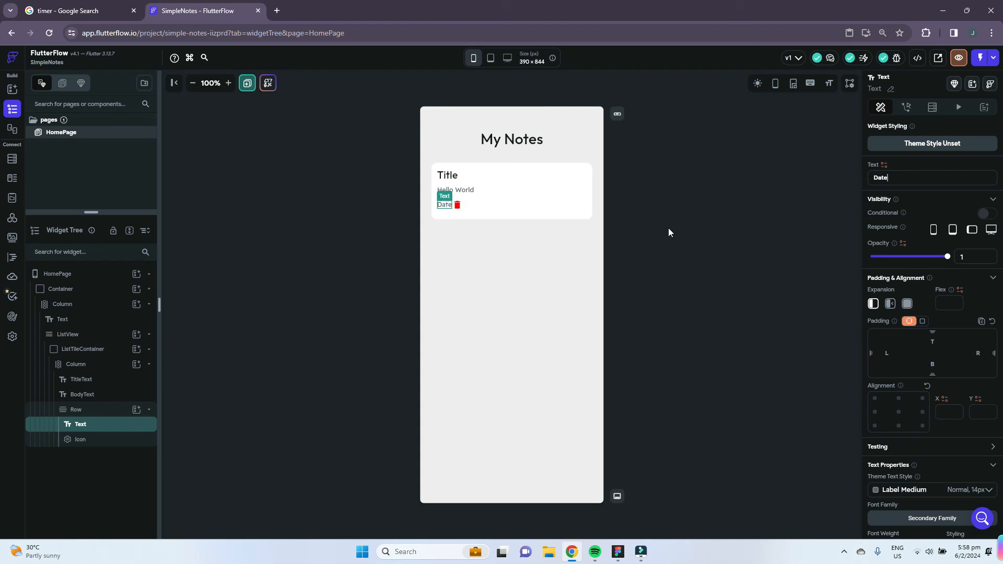
click(908, 304)
click(770, 204)
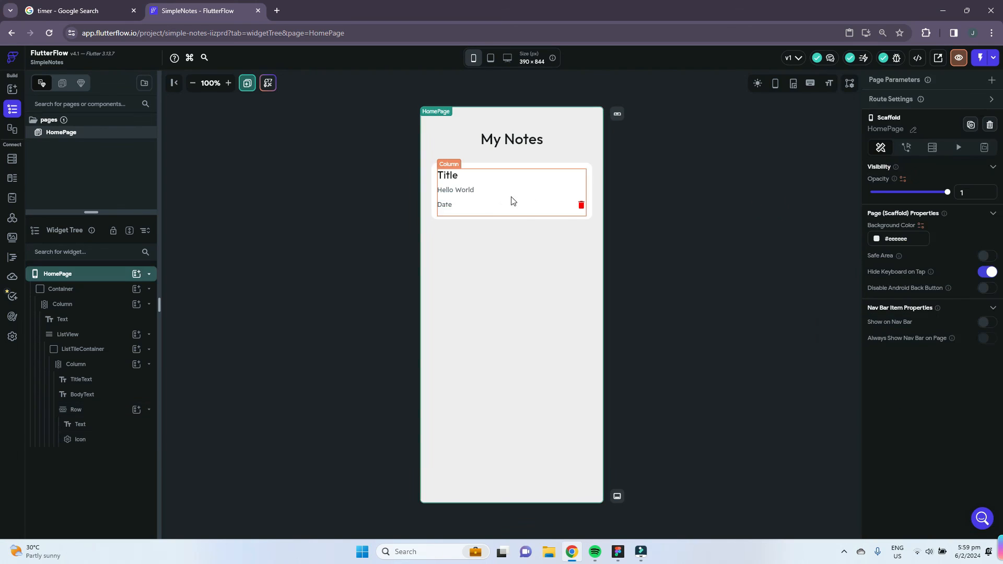
Set the text of BodyText to Body text
click(462, 191)
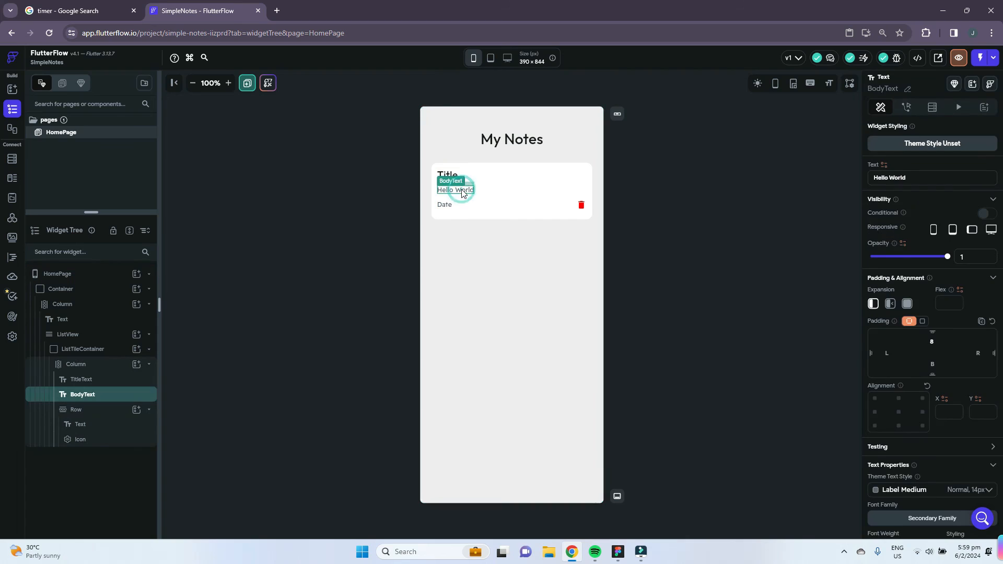
drag(910, 178, 865, 181)
text(Body text)
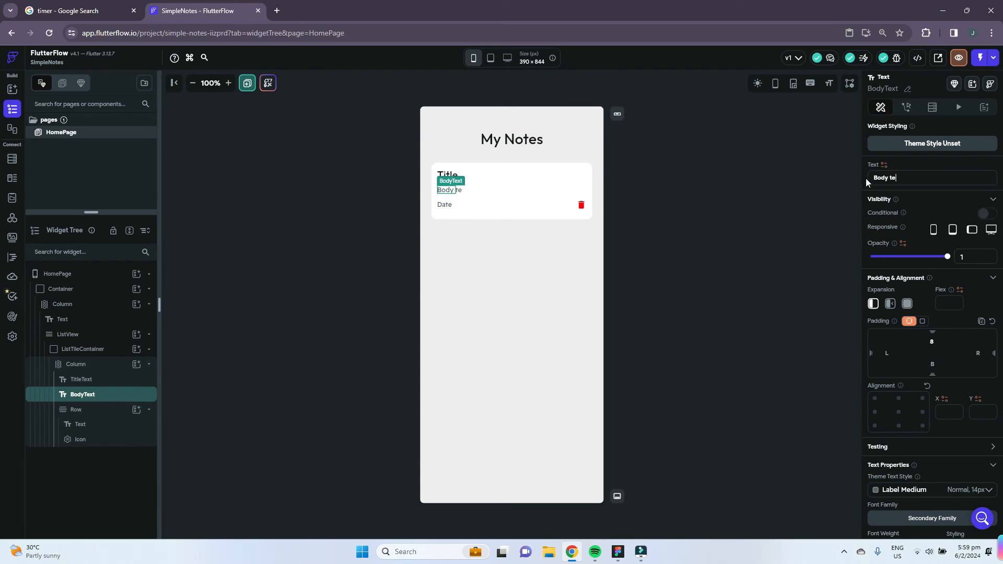
click(699, 231)
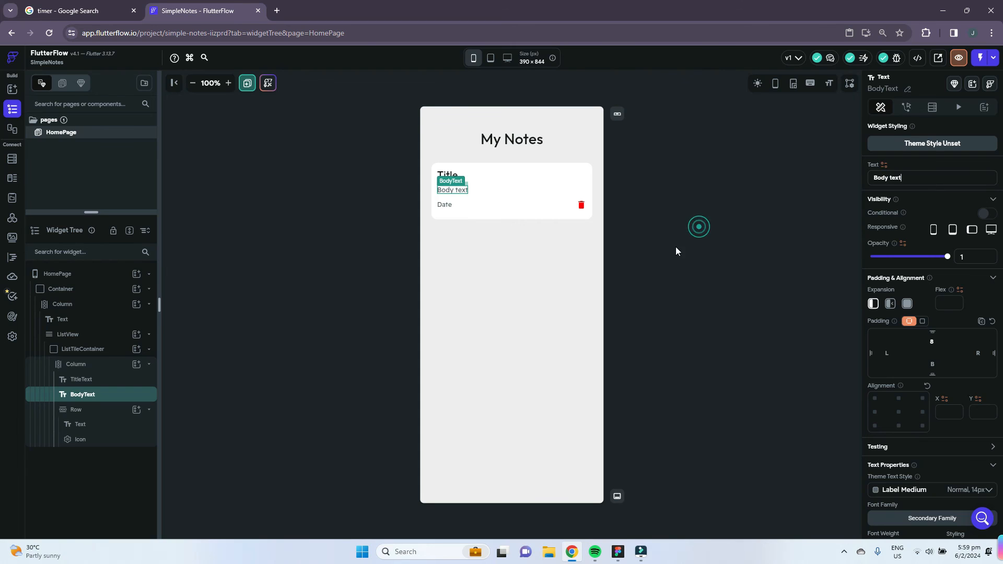